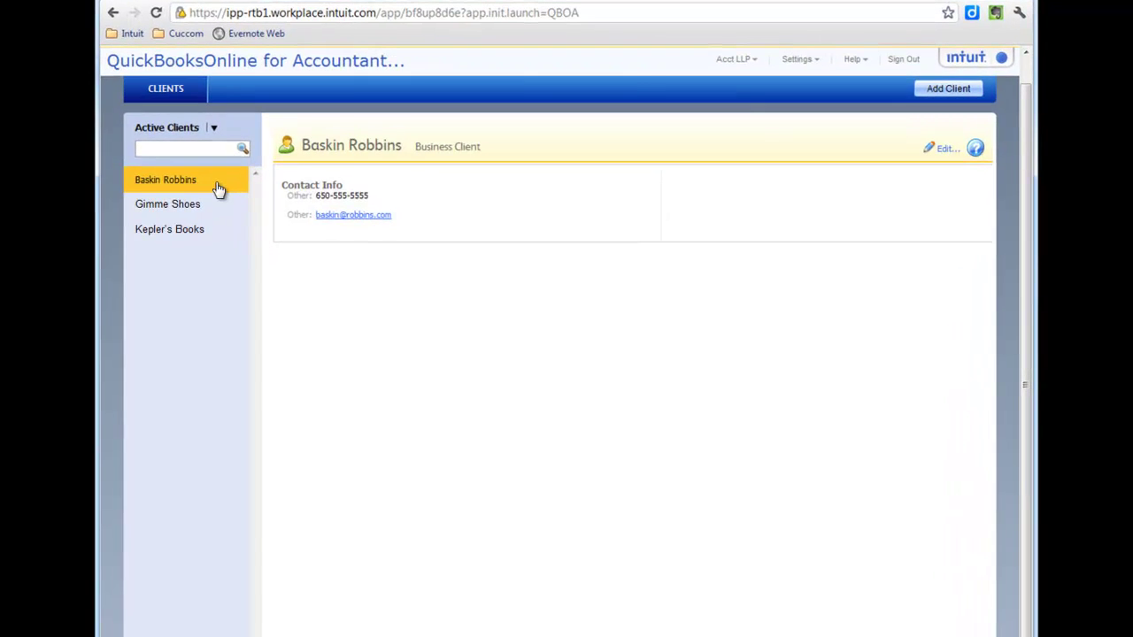
{"action": "left_click", "coordinate": [219, 189]}
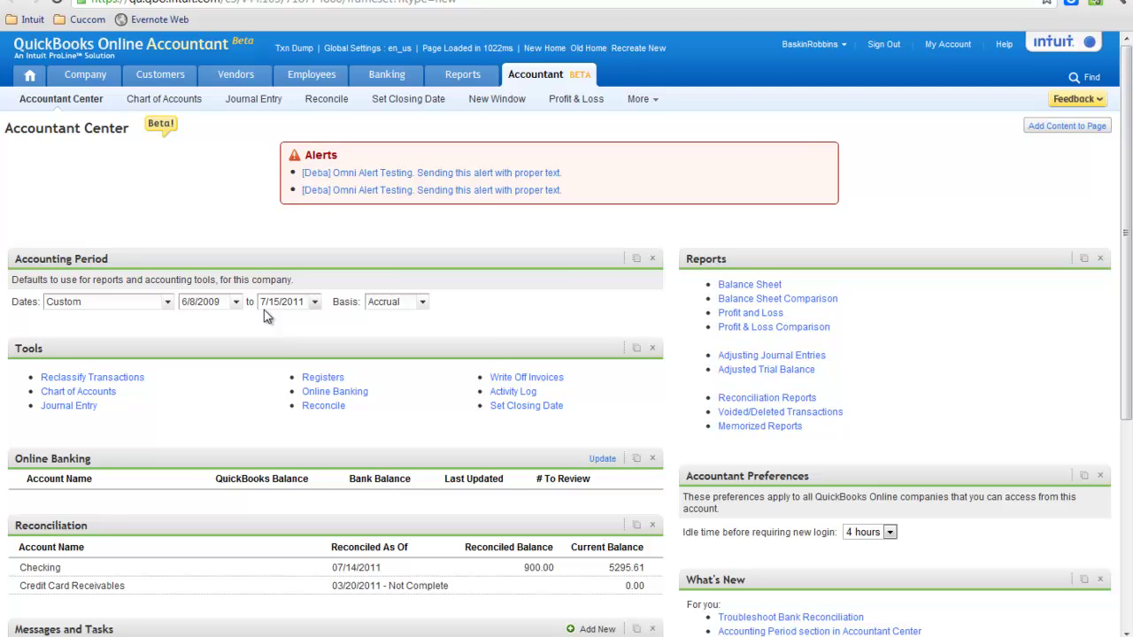
{"action": "left_click", "coordinate": [315, 303]}
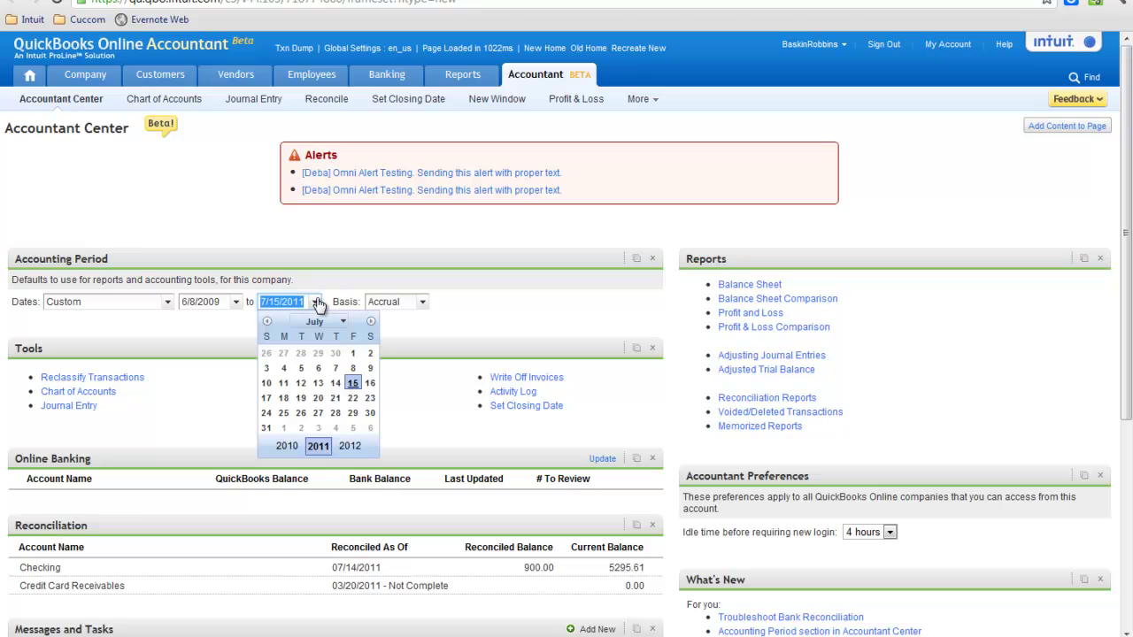
{"action": "left_click", "coordinate": [317, 303]}
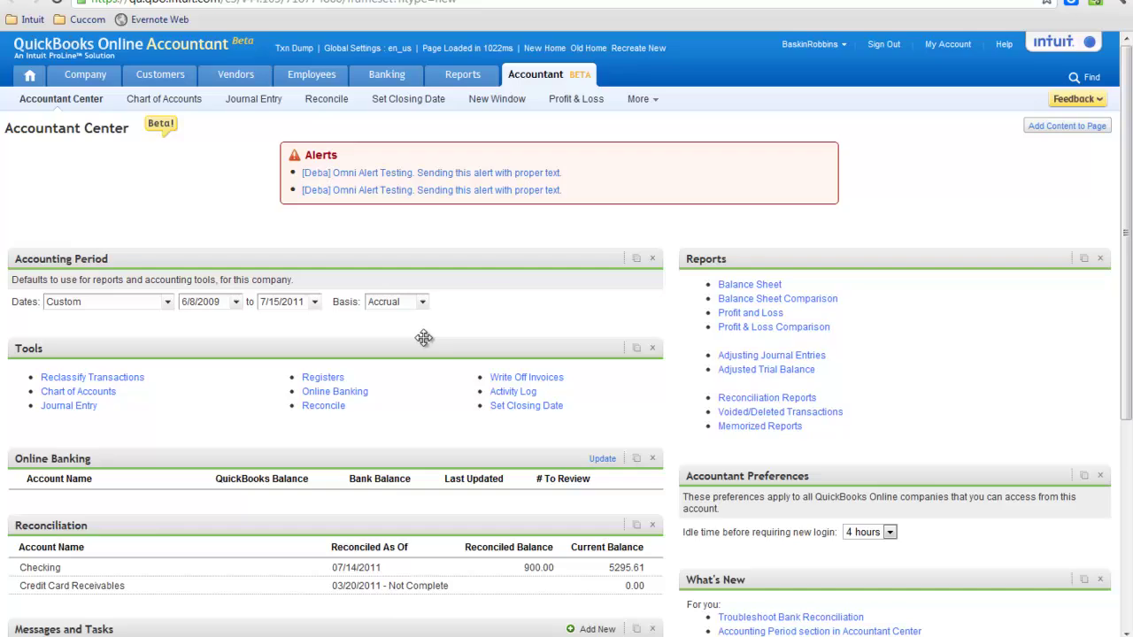
View the Keyboard commands list under Accountant Tips, close it, and return to the top of the page.
{"action": "scroll", "coordinate": [531, 383], "scroll_direction": "down", "scroll_amount": 4}
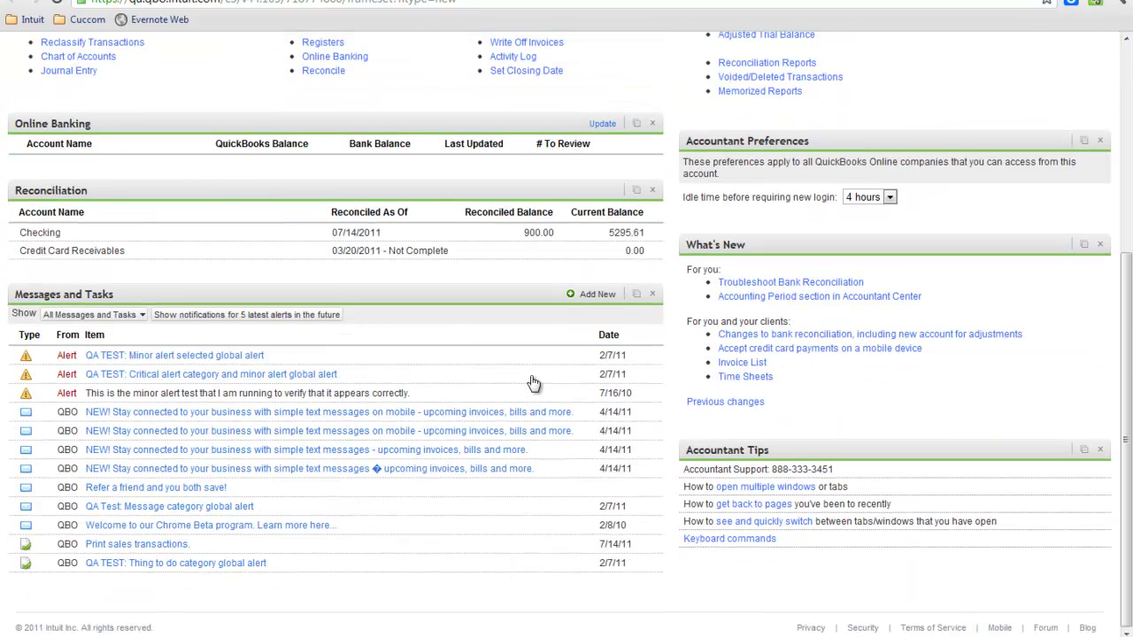
{"action": "left_click", "coordinate": [726, 538]}
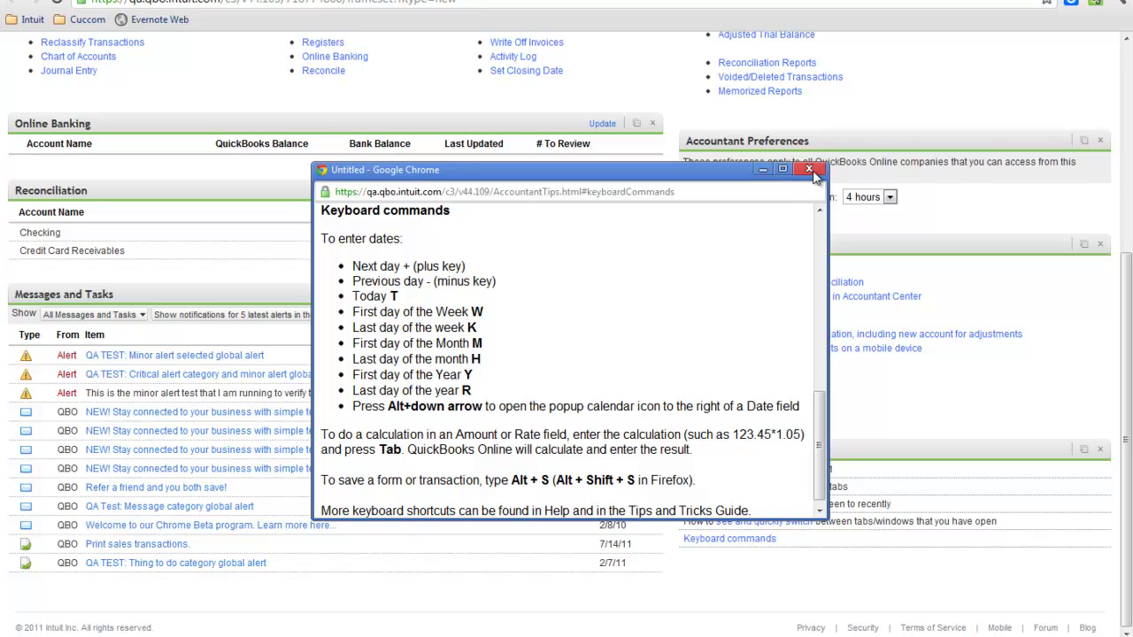
{"action": "left_click", "coordinate": [809, 170]}
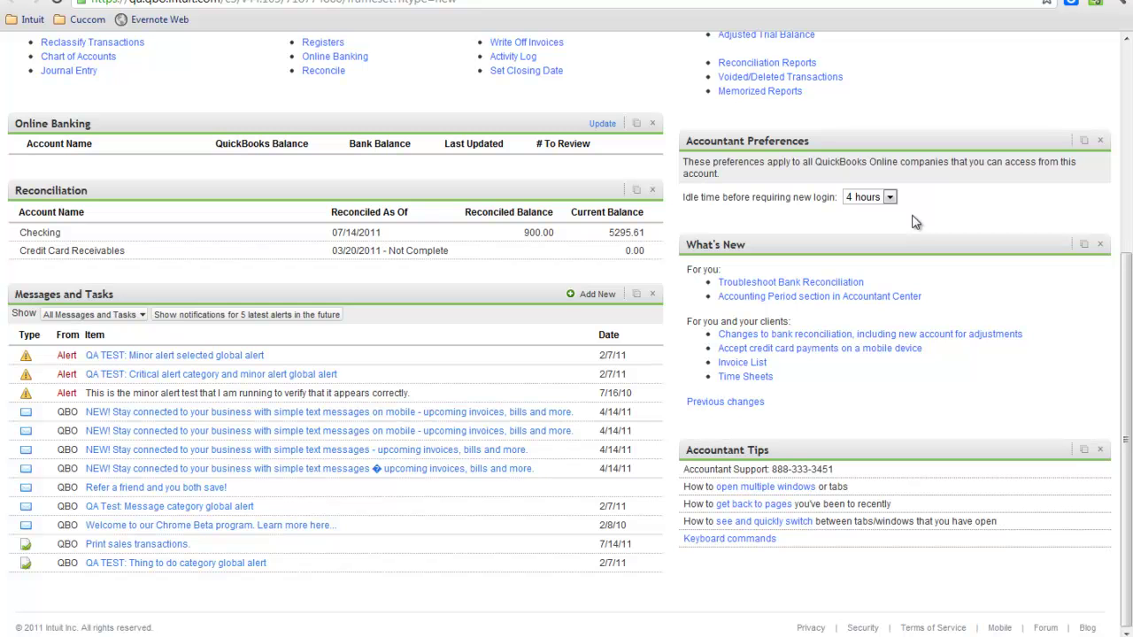
{"action": "scroll", "coordinate": [916, 222], "scroll_direction": "up", "scroll_amount": 3}
{"action": "scroll", "coordinate": [916, 222], "scroll_direction": "up", "scroll_amount": 1}
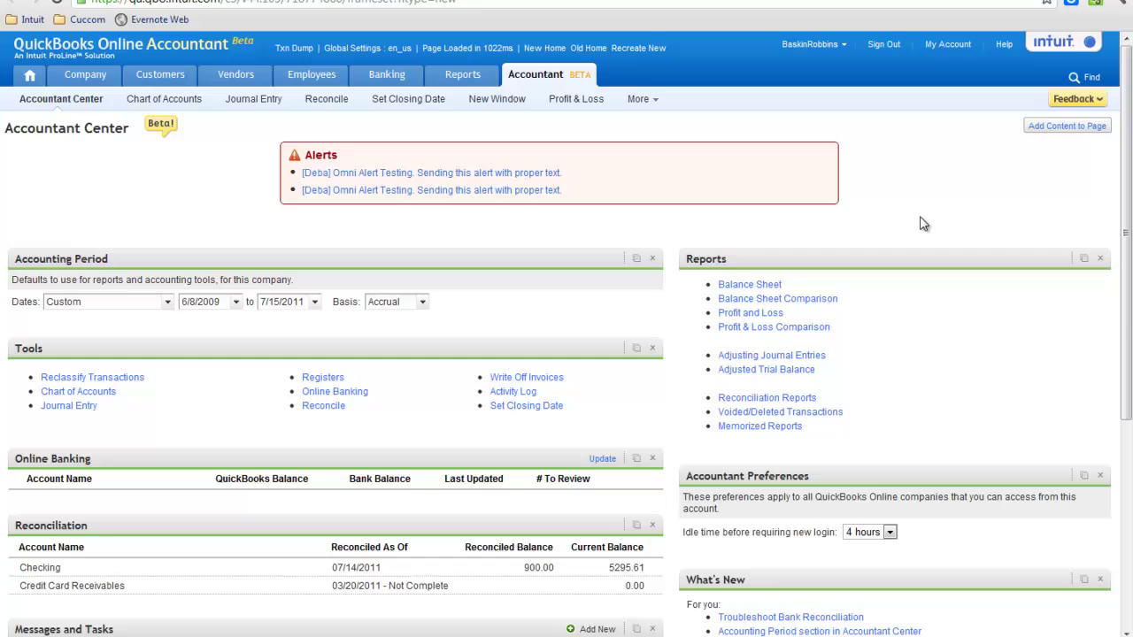
Show the gallery of addable Accountant Center panels, then close it again.
{"action": "left_click", "coordinate": [1053, 128]}
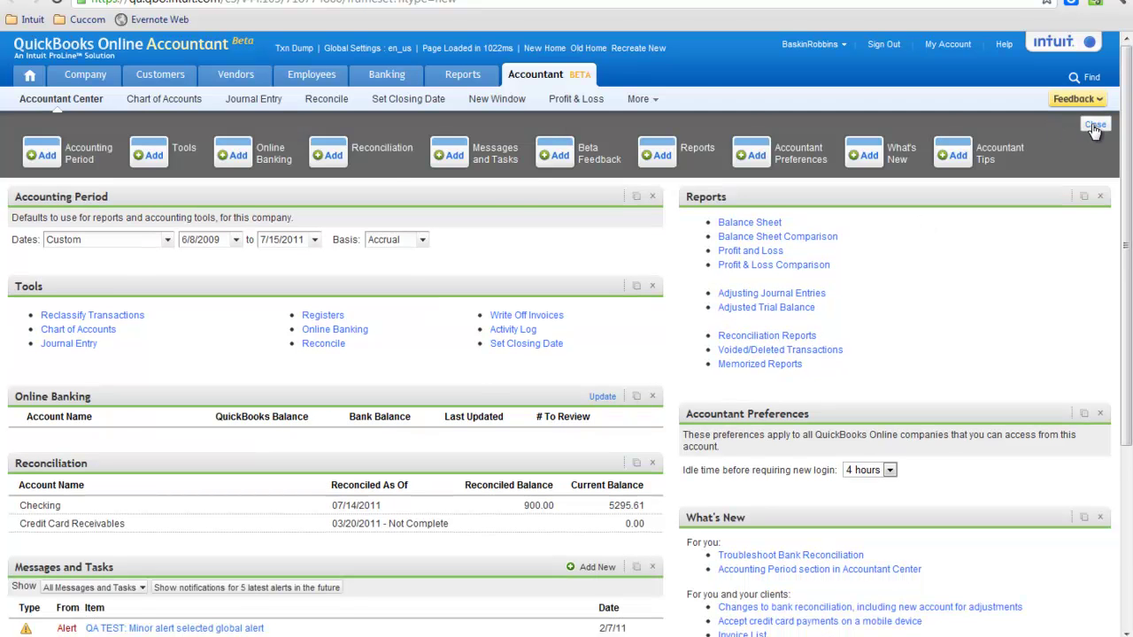
{"action": "left_click", "coordinate": [1094, 127]}
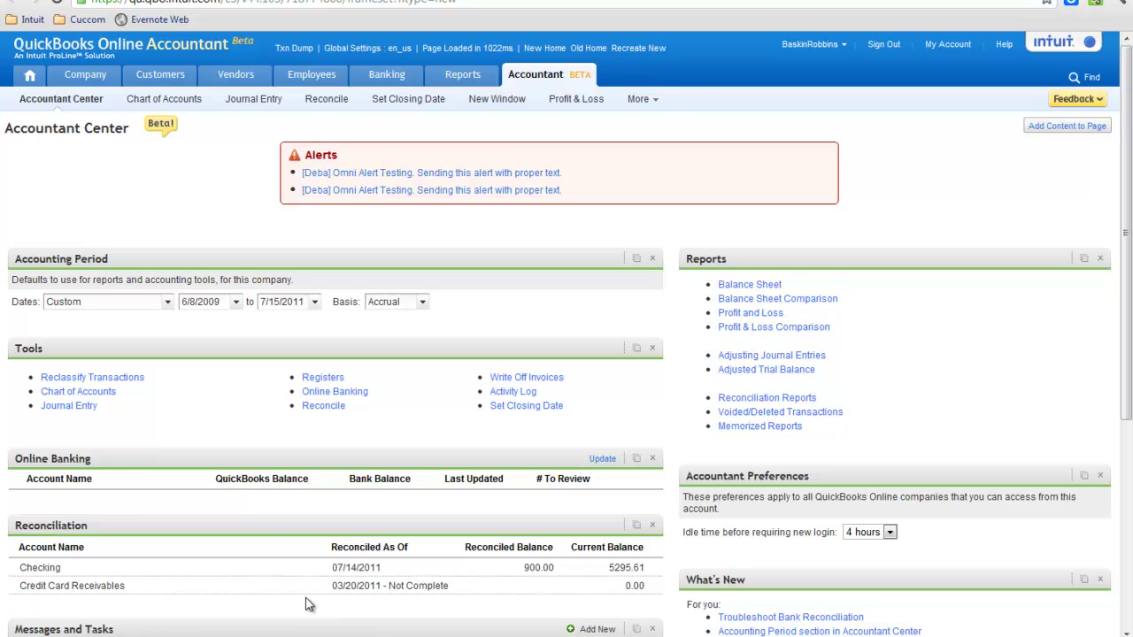
View the Checking reconciliation history and the transactions changed since 07/14/2011.
{"action": "left_click", "coordinate": [328, 409]}
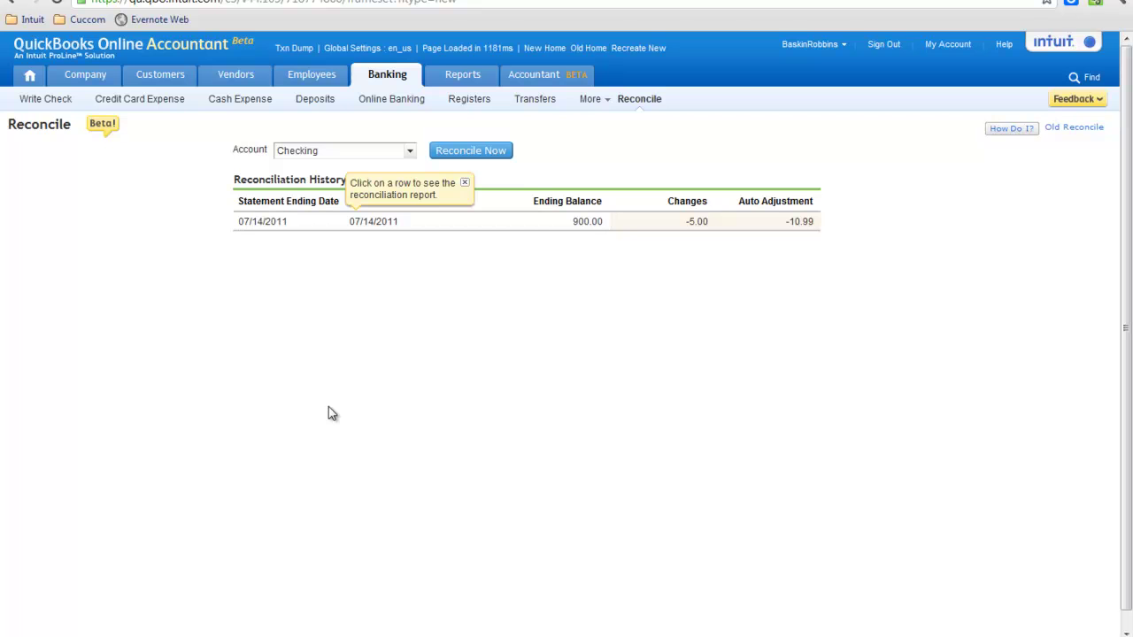
{"action": "left_click", "coordinate": [699, 222]}
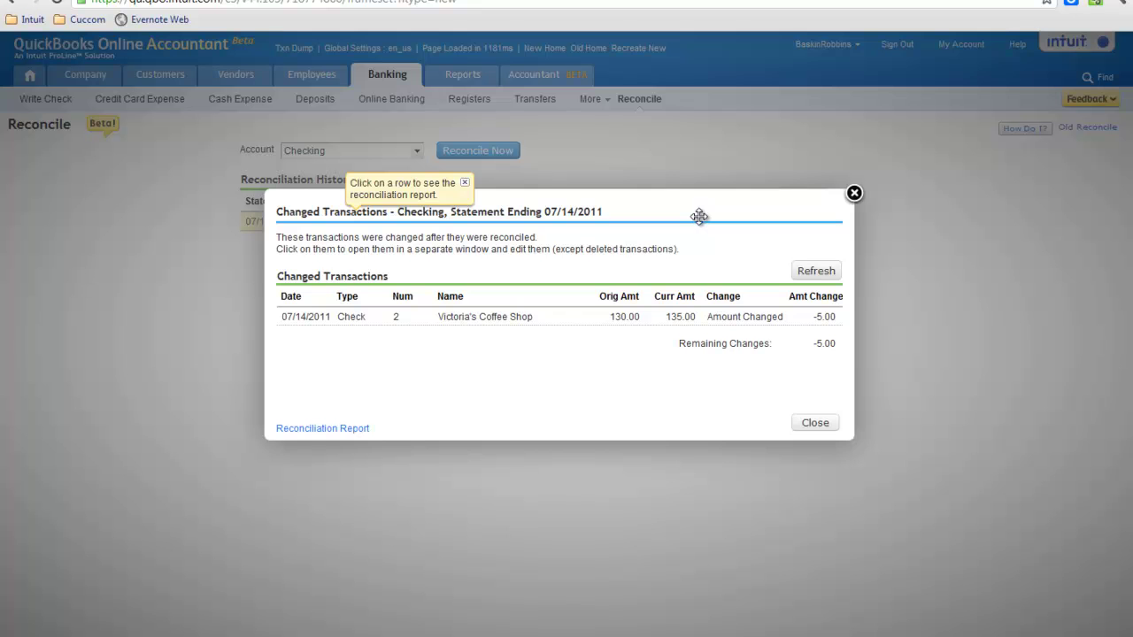
Change the Victoria's Coffee Shop check from 135.00 back to 130.00 and refresh to confirm no changes.
{"action": "left_click", "coordinate": [518, 323]}
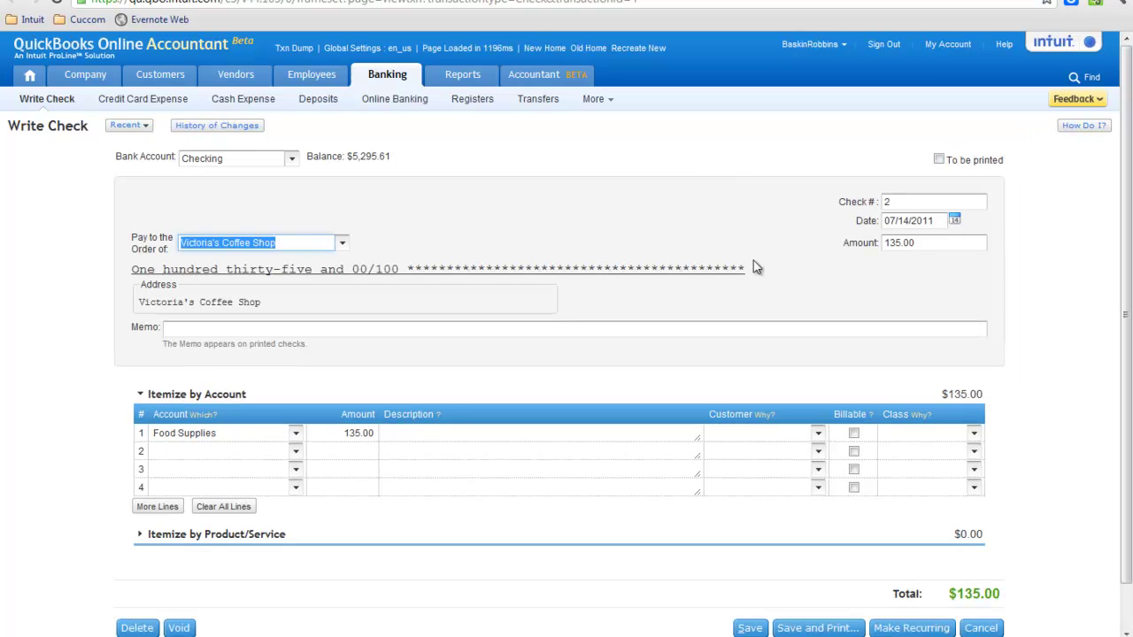
{"action": "left_click", "coordinate": [900, 244]}
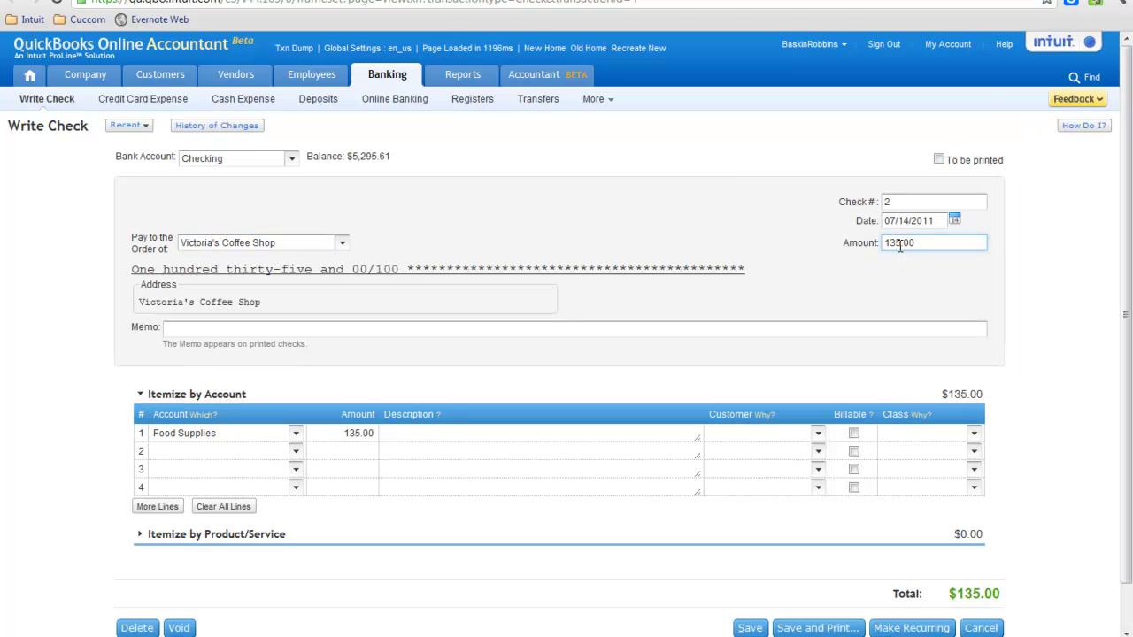
{"action": "key", "text": "BackSpace"}
{"action": "type", "text": "0"}
{"action": "left_click", "coordinate": [752, 627]}
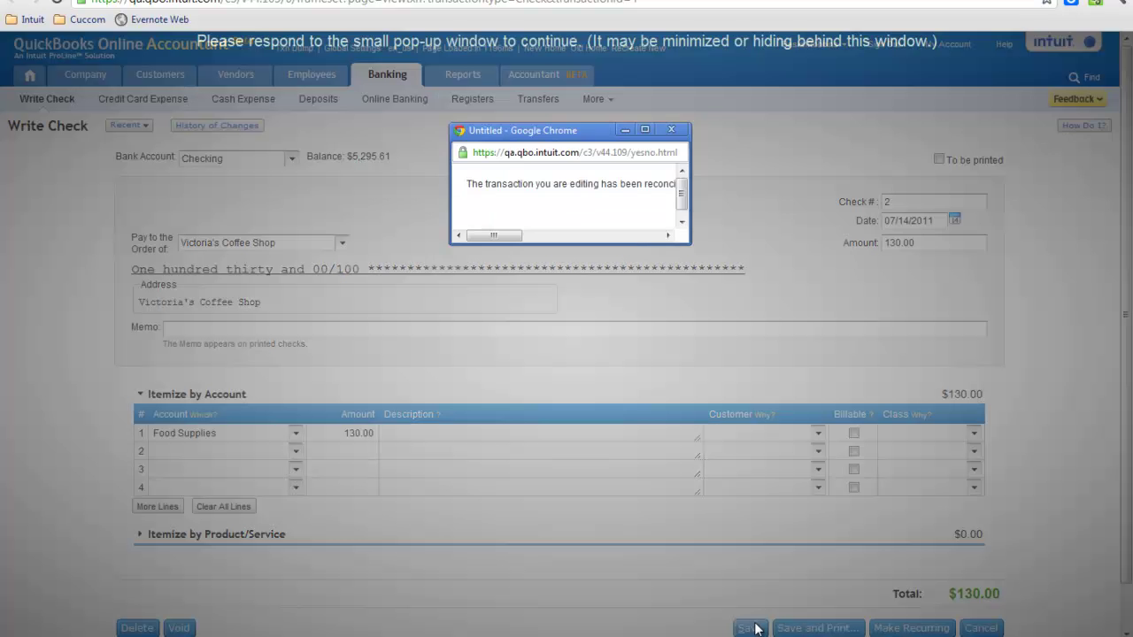
{"action": "left_click", "coordinate": [742, 210]}
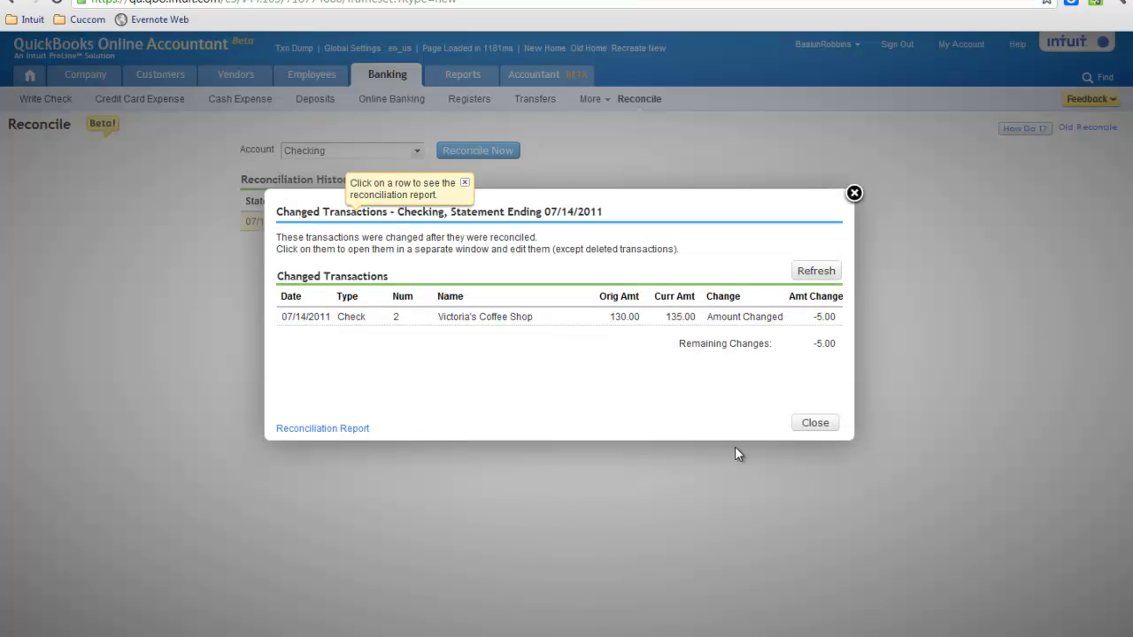
{"action": "left_click", "coordinate": [816, 274]}
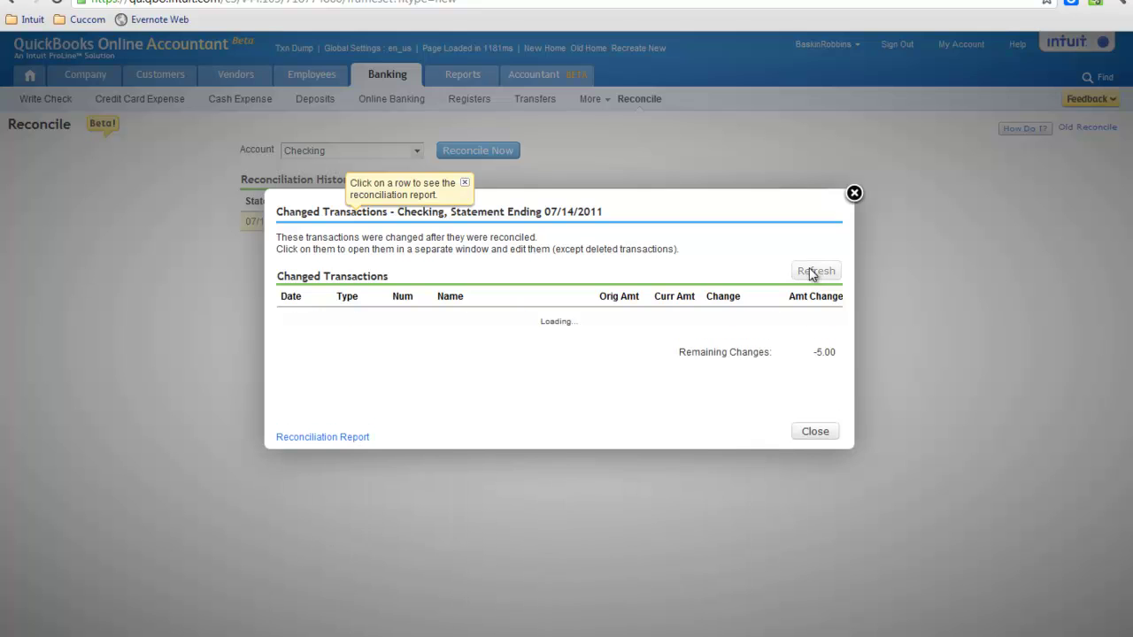
{"action": "left_click", "coordinate": [814, 434]}
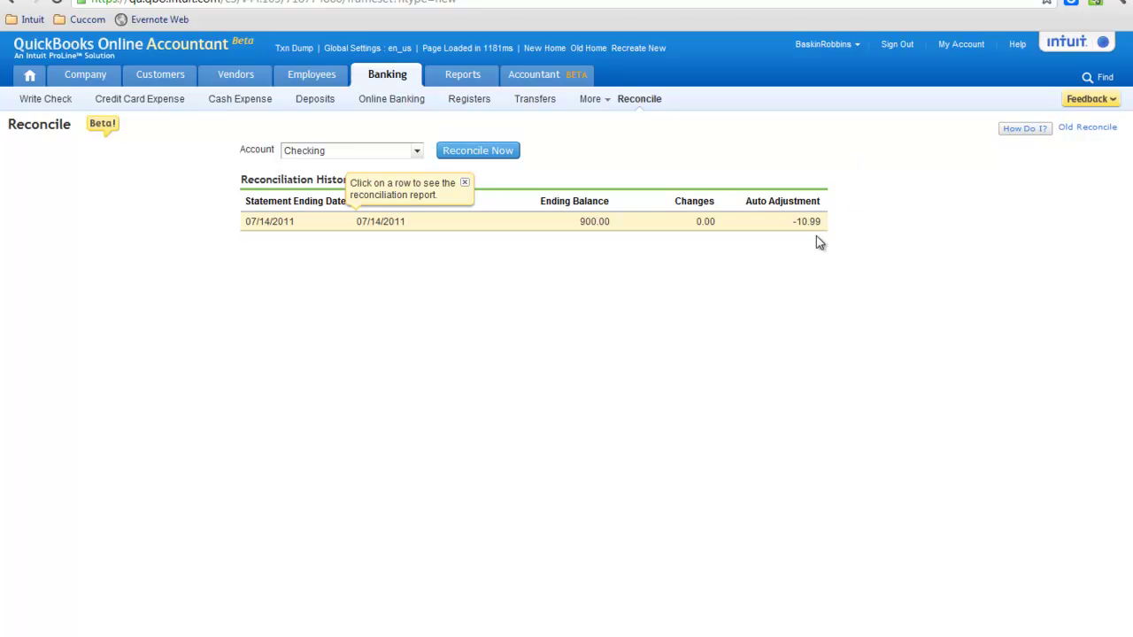
Undo the 07/14/2011 Checking reconciliation and dismiss the success message.
{"action": "mouse_move", "coordinate": [534, 221]}
{"action": "left_click", "coordinate": [841, 222]}
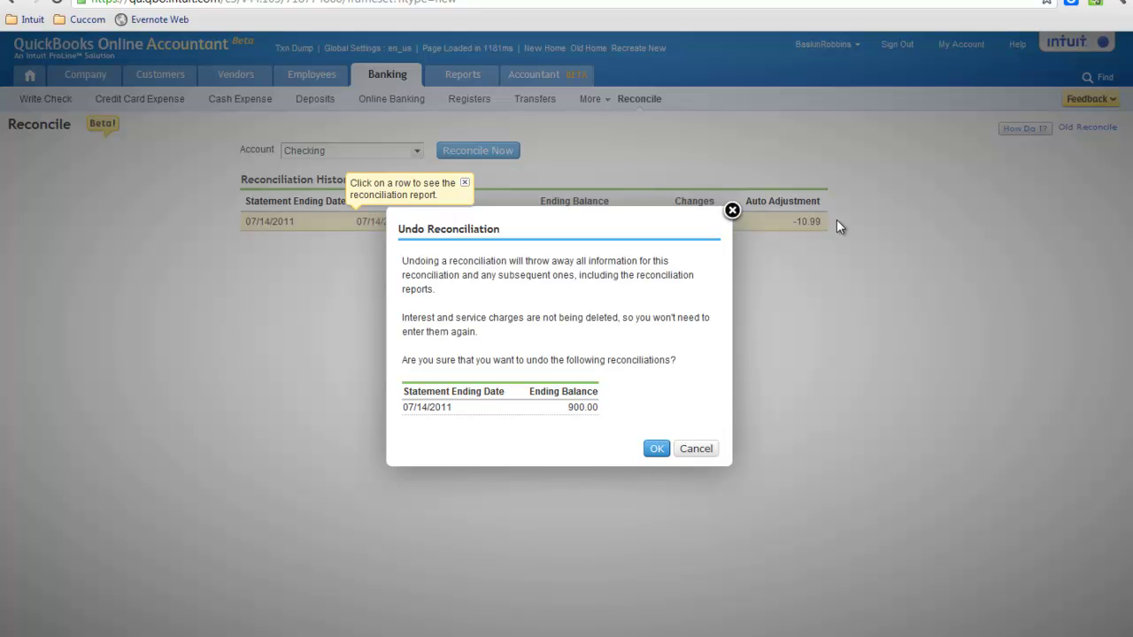
{"action": "left_click", "coordinate": [656, 449]}
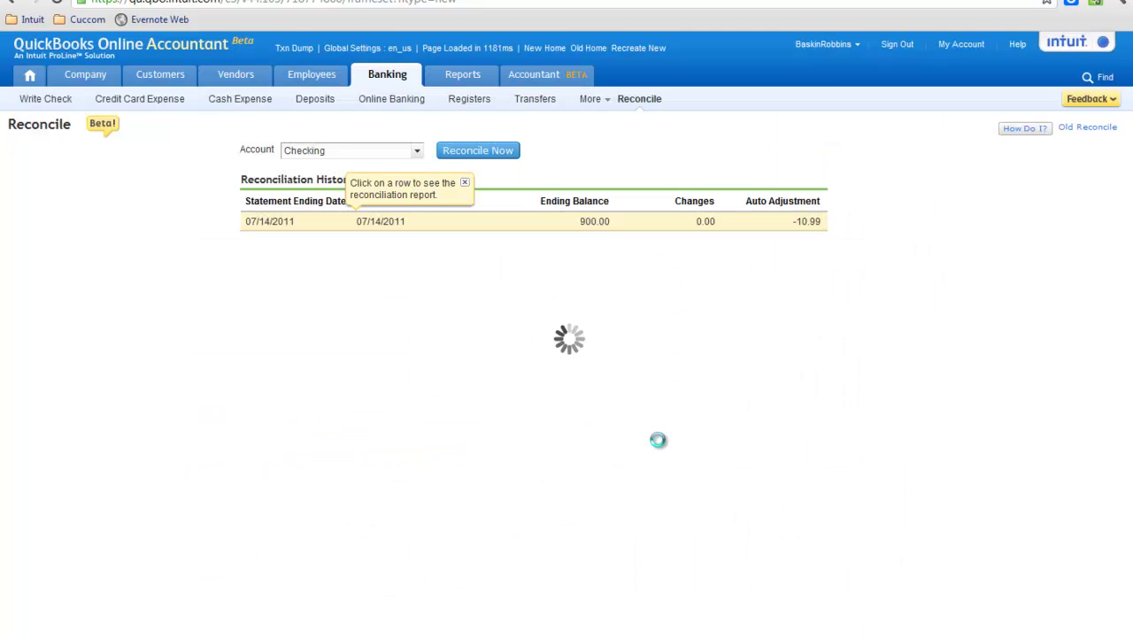
{"action": "left_click", "coordinate": [650, 403]}
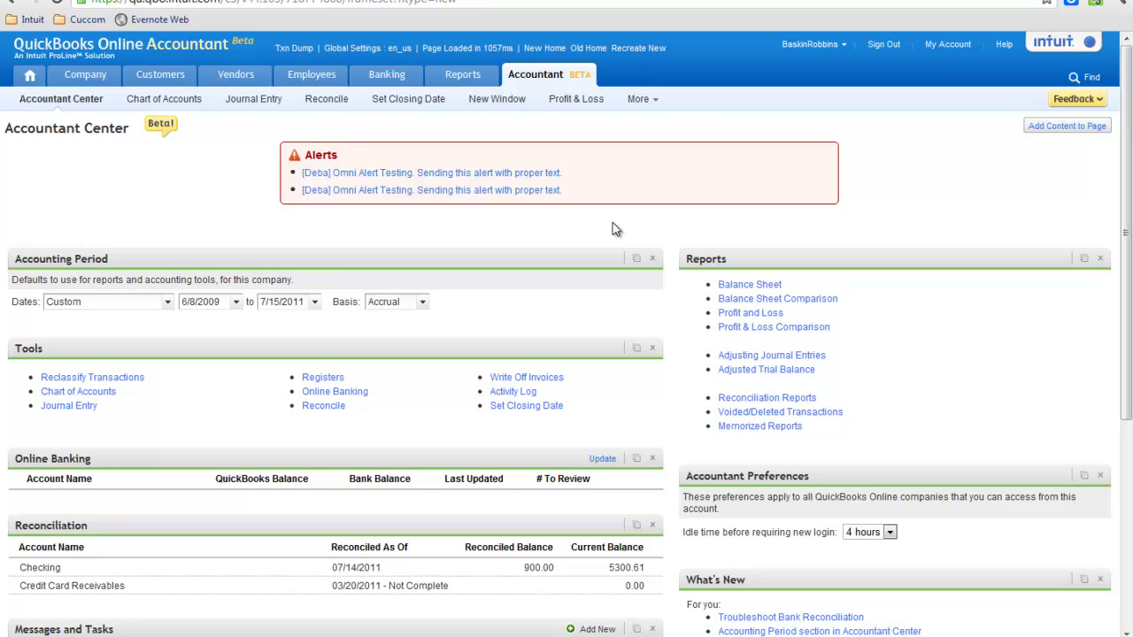
In Reclassify Transactions, list Food Supplies and select the Jen's Sandwiches and Victoria's Catering checks.
{"action": "left_click", "coordinate": [138, 378]}
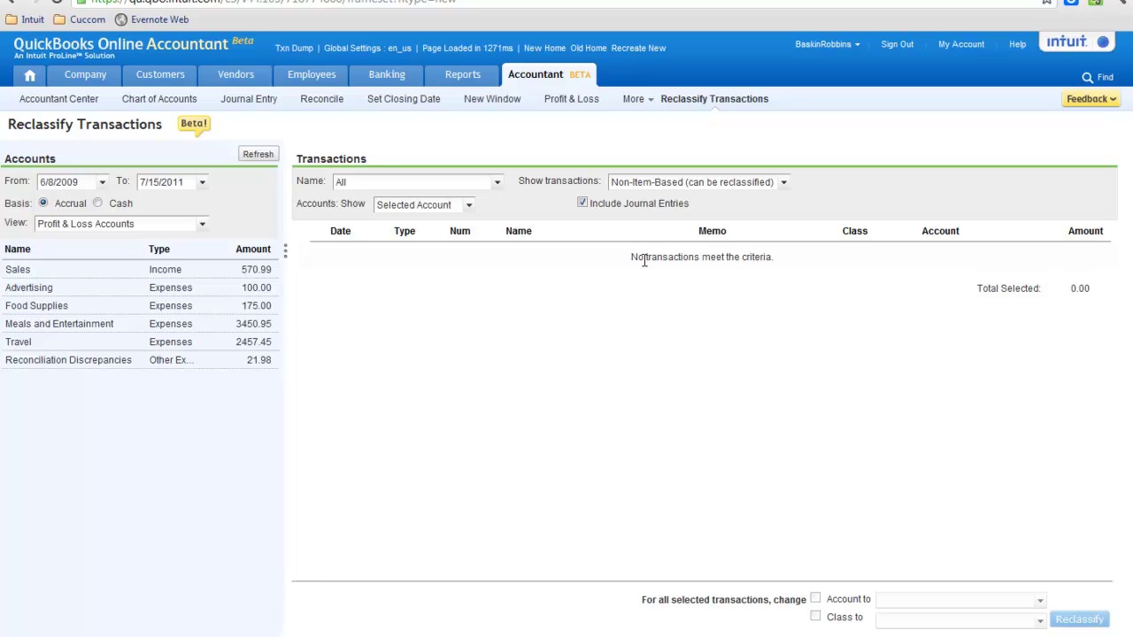
{"action": "left_click", "coordinate": [25, 342]}
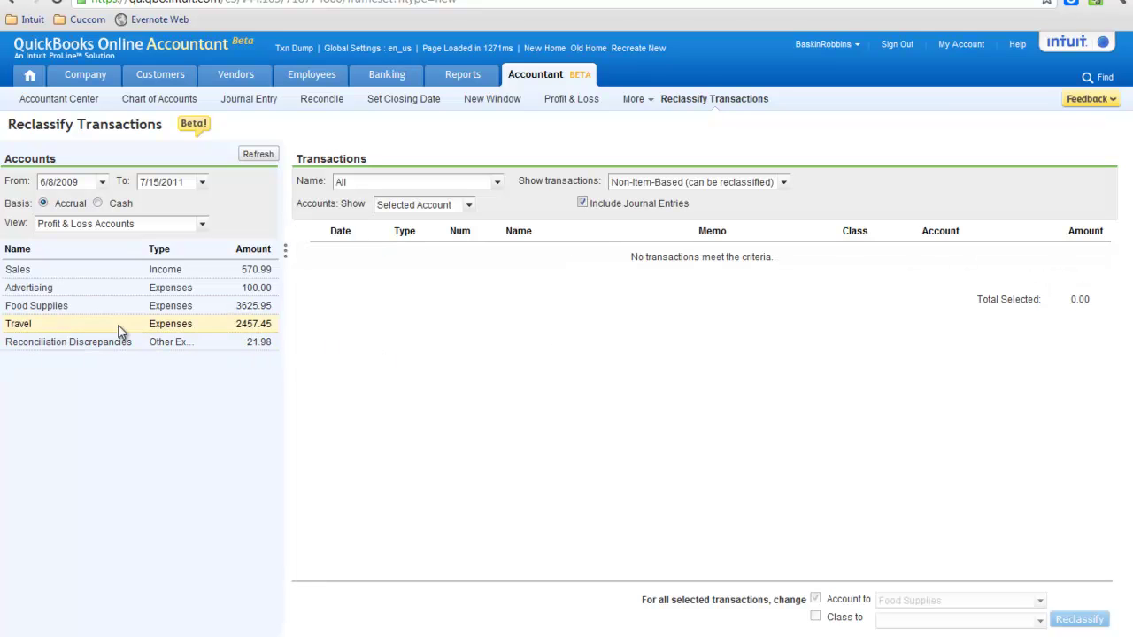
{"action": "left_click", "coordinate": [8, 307]}
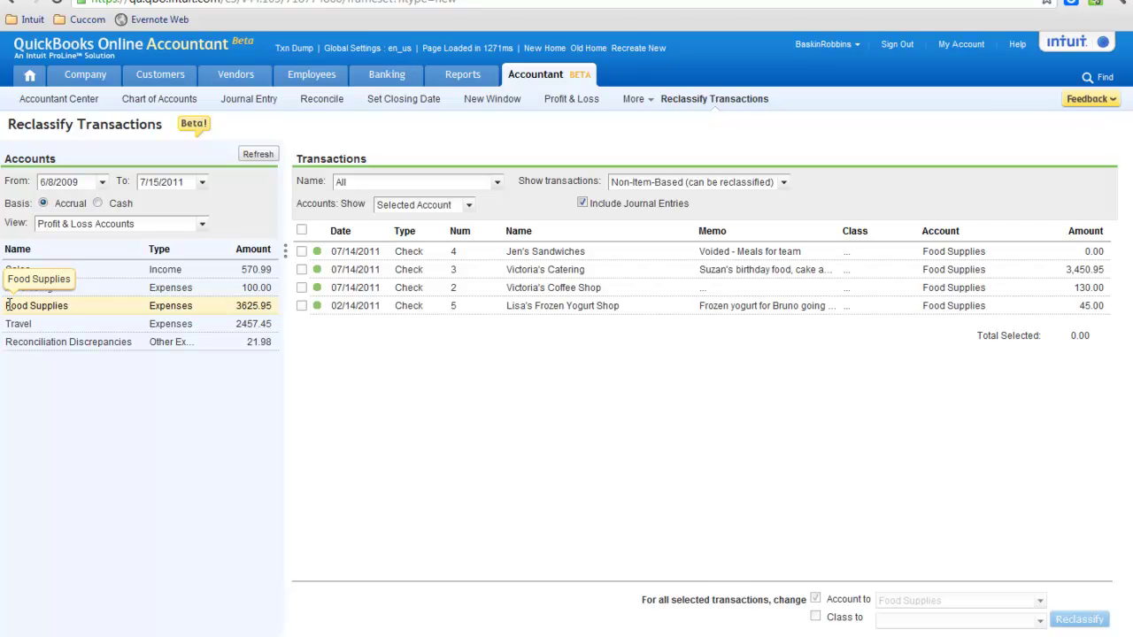
{"action": "left_click", "coordinate": [302, 269]}
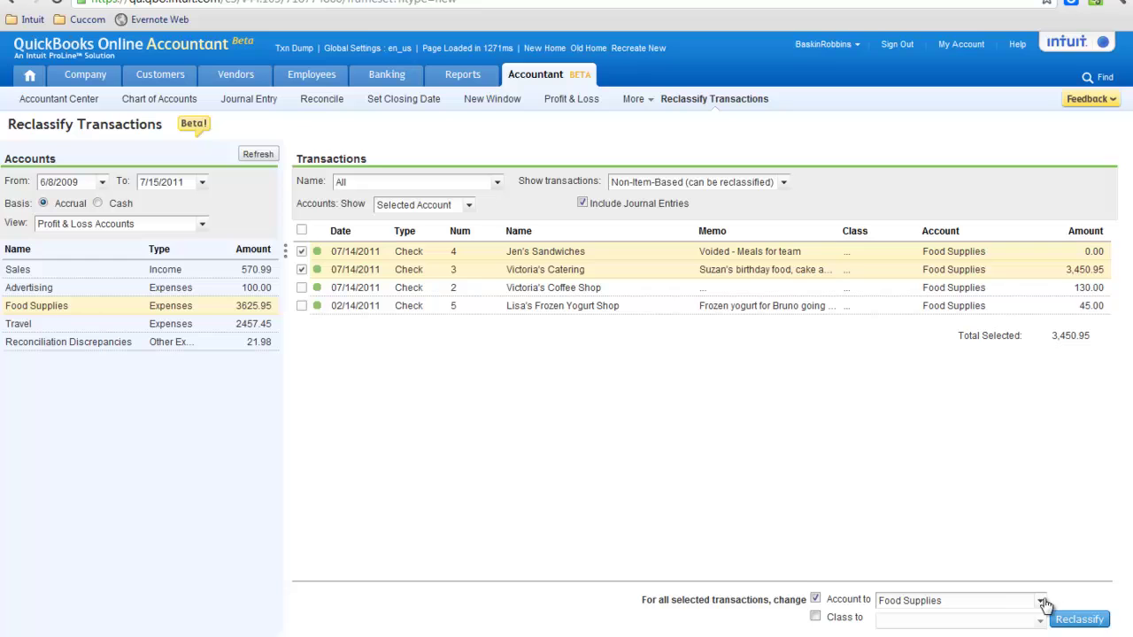
Reclassify the selected checks to the Meals and Entertainment account.
{"action": "left_click", "coordinate": [1018, 600]}
{"action": "left_click", "coordinate": [815, 599]}
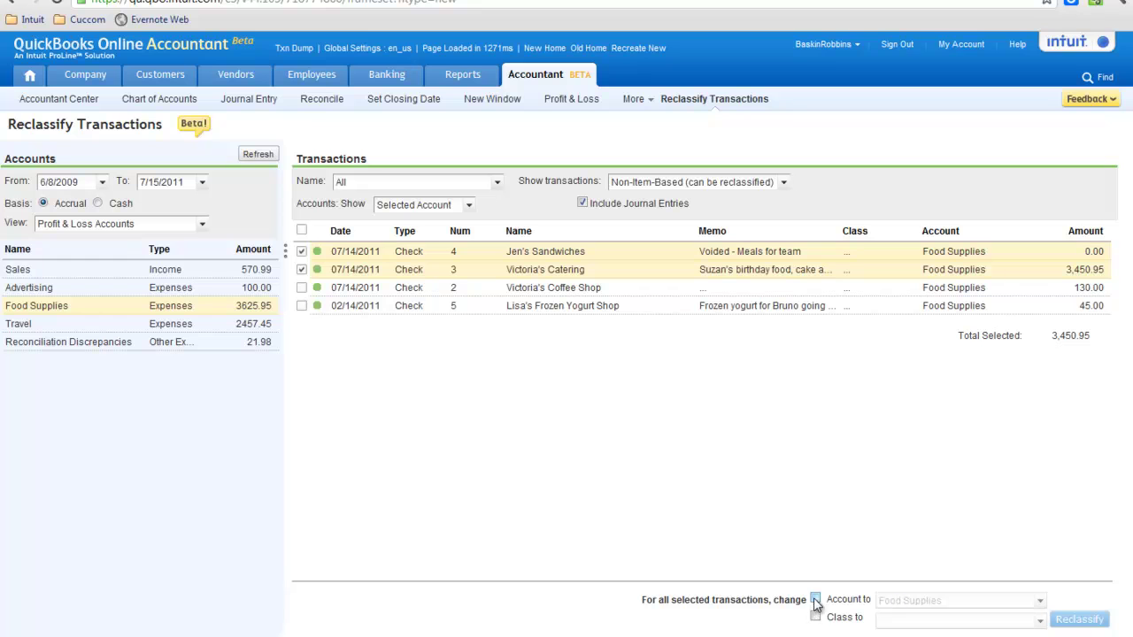
{"action": "left_click", "coordinate": [816, 599]}
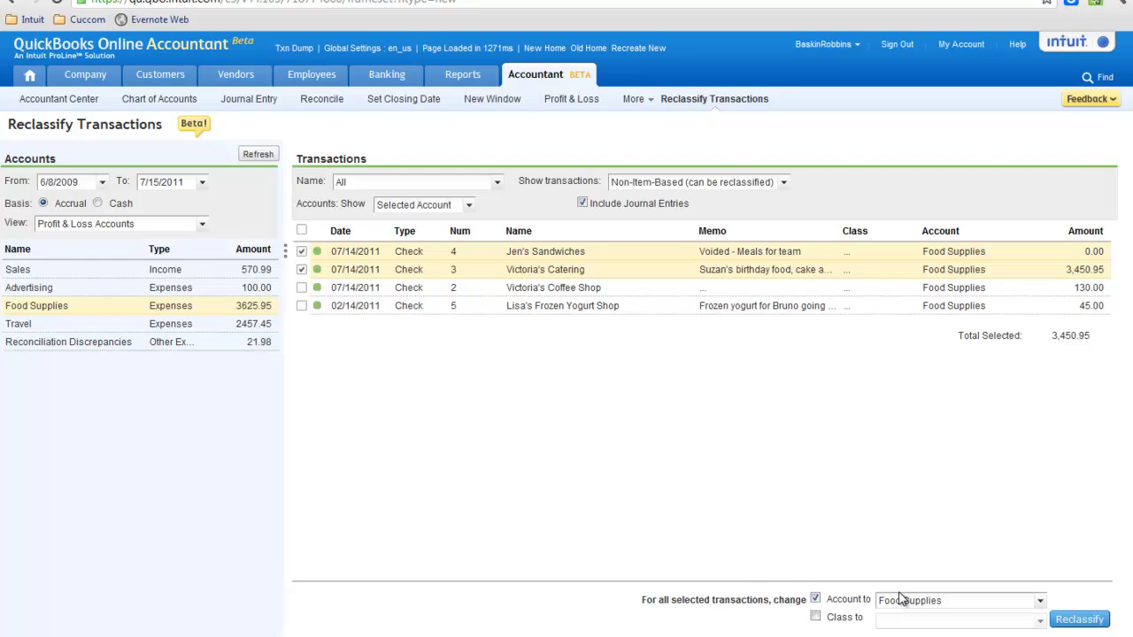
{"action": "left_click", "coordinate": [901, 602]}
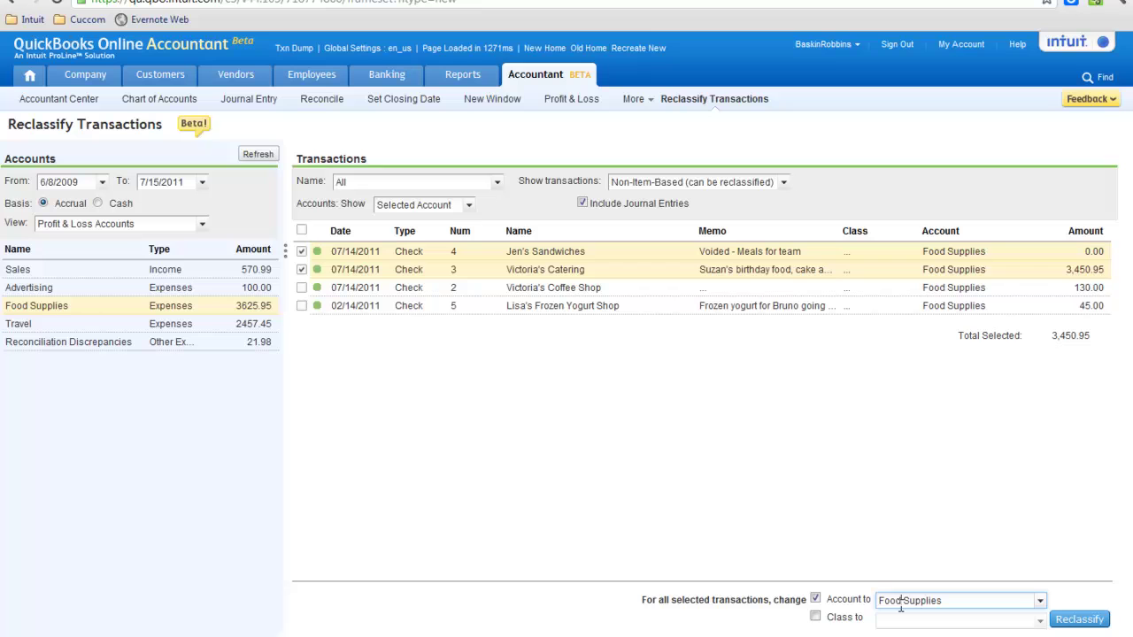
{"action": "key", "text": "Delete"}
{"action": "type", "text": "m"}
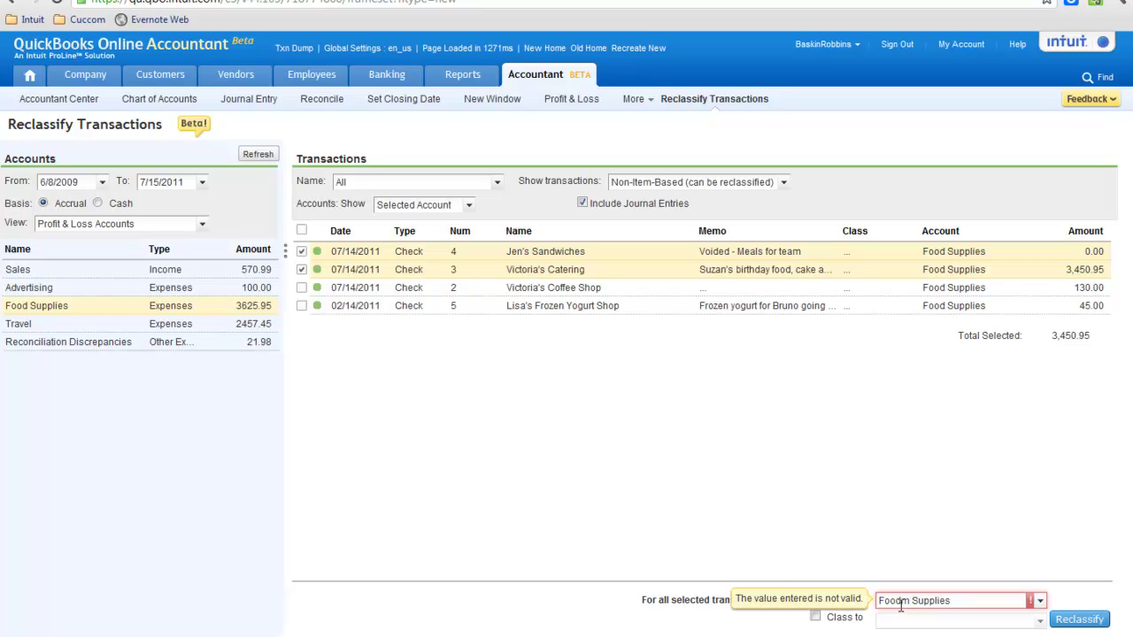
{"action": "key", "text": "Delete"}
{"action": "key", "text": "Delete"}
{"action": "key", "text": "Delete"}
{"action": "key", "text": "Delete"}
{"action": "key", "text": "Delete"}
{"action": "key", "text": "Delete"}
{"action": "key", "text": "BackSpace"}
{"action": "key", "text": "BackSpace"}
{"action": "key", "text": "BackSpace"}
{"action": "type", "text": "mea"}
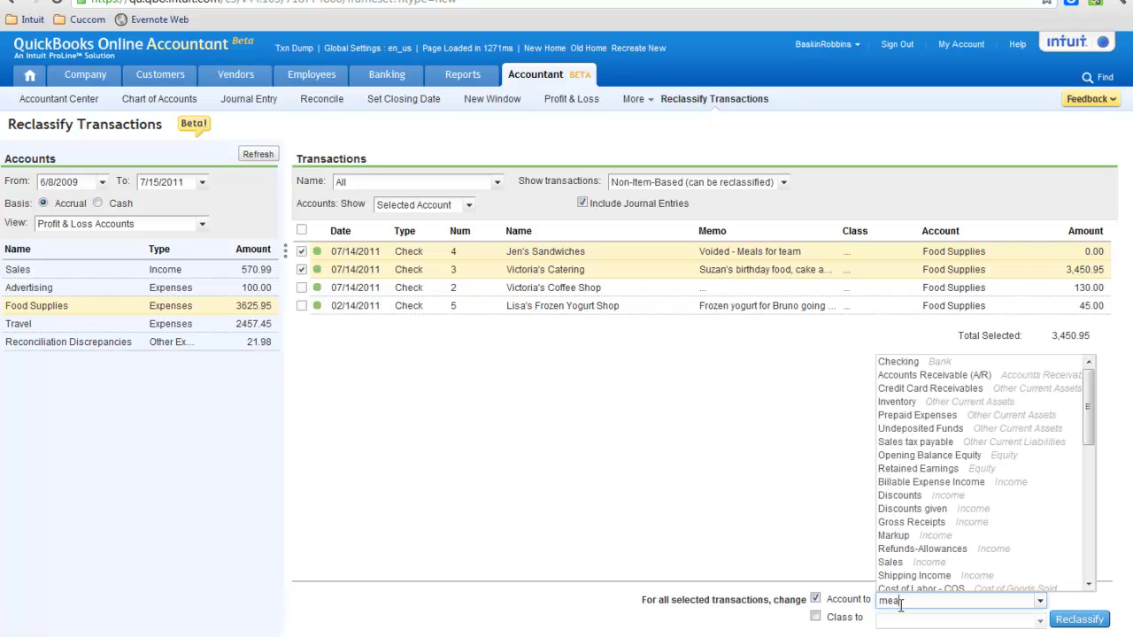
{"action": "type", "text": "l"}
{"action": "left_click", "coordinate": [901, 571]}
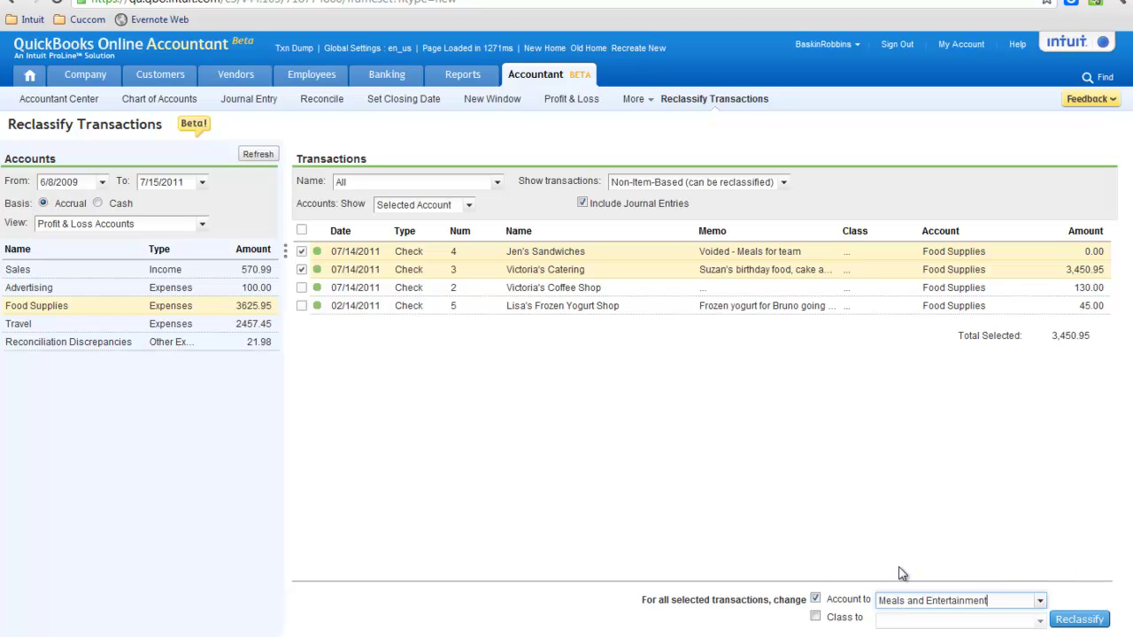
{"action": "left_click", "coordinate": [1081, 621]}
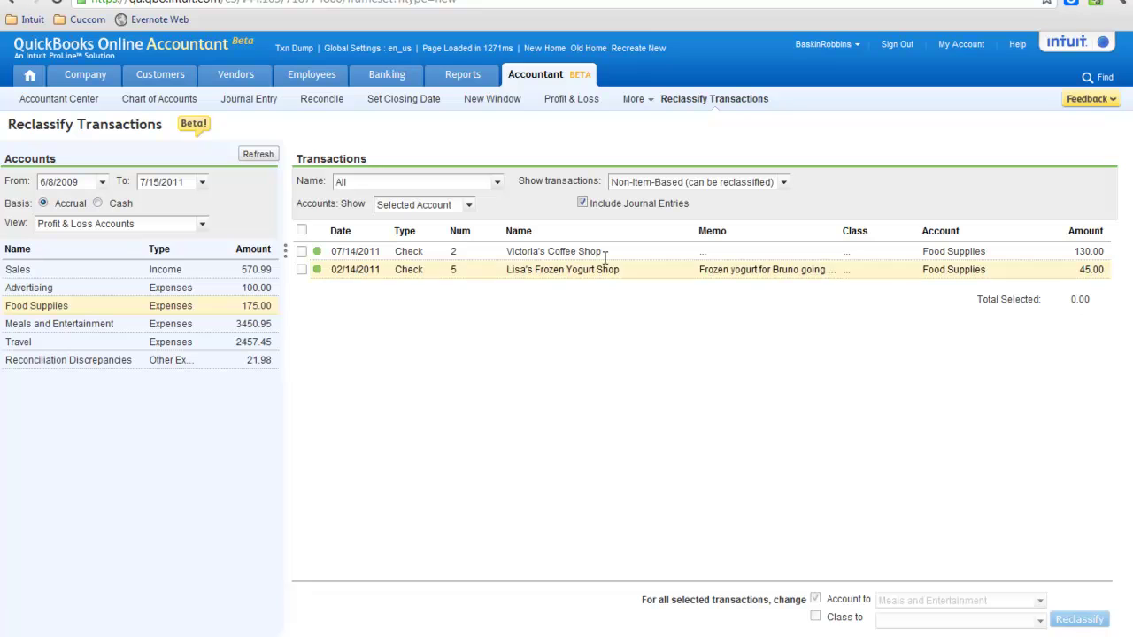
Check the browser's recent page history list, then dismiss it.
{"action": "right_click", "coordinate": [7, 5]}
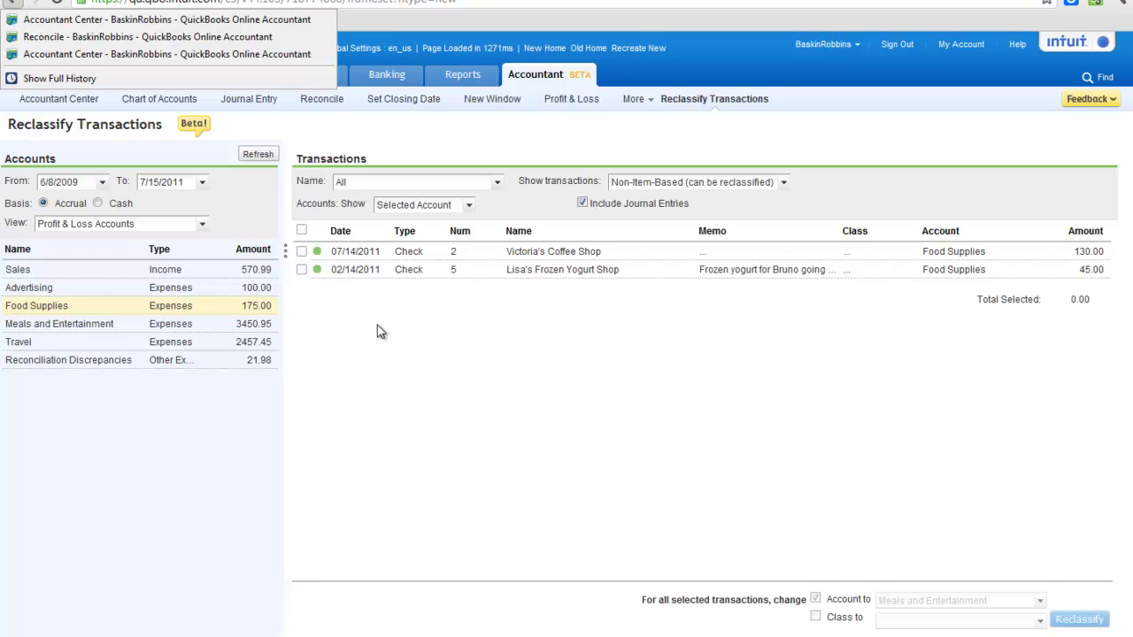
{"action": "left_click", "coordinate": [393, 345]}
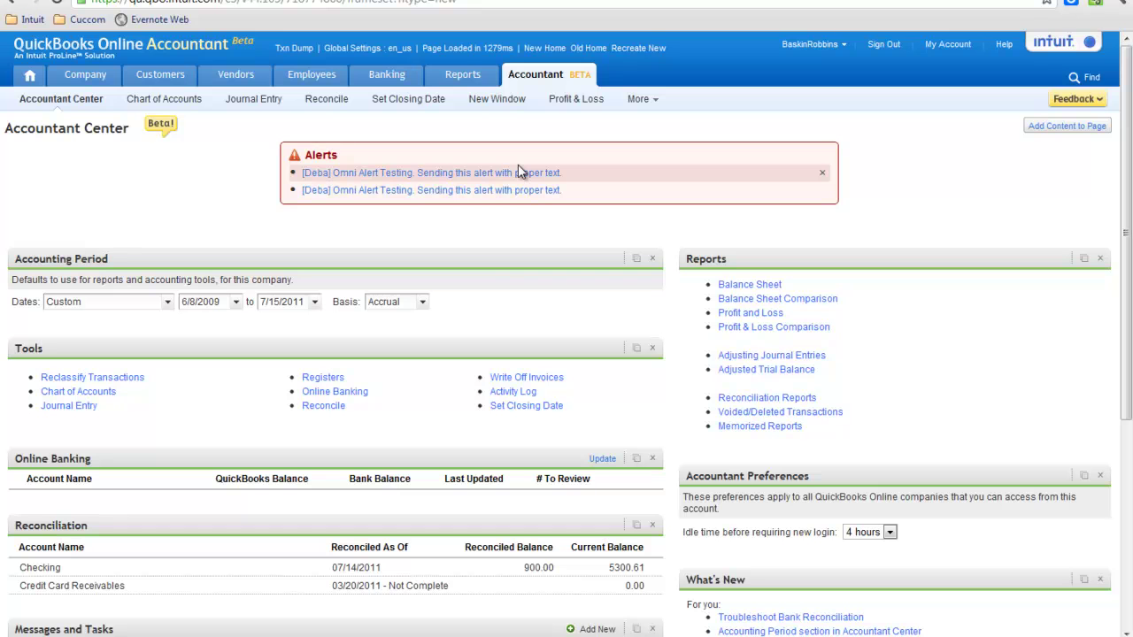
In Write Off Invoices, list only invoices with balance due under 30.
{"action": "left_click", "coordinate": [524, 378]}
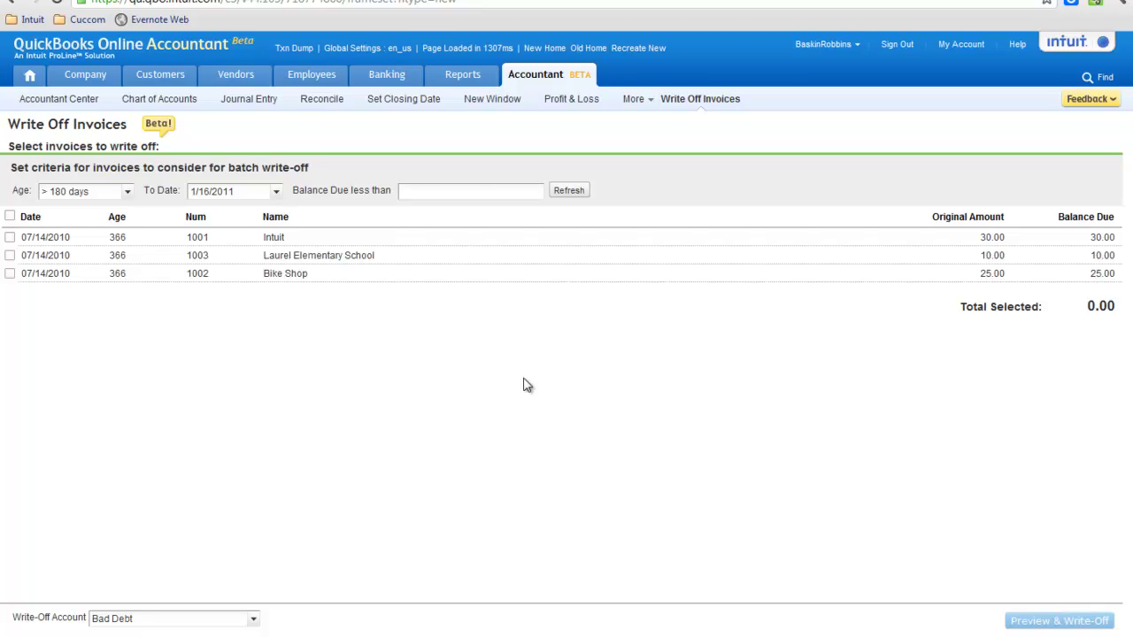
{"action": "left_click", "coordinate": [492, 191]}
{"action": "type", "text": "3"}
{"action": "type", "text": "0"}
{"action": "left_click", "coordinate": [559, 195]}
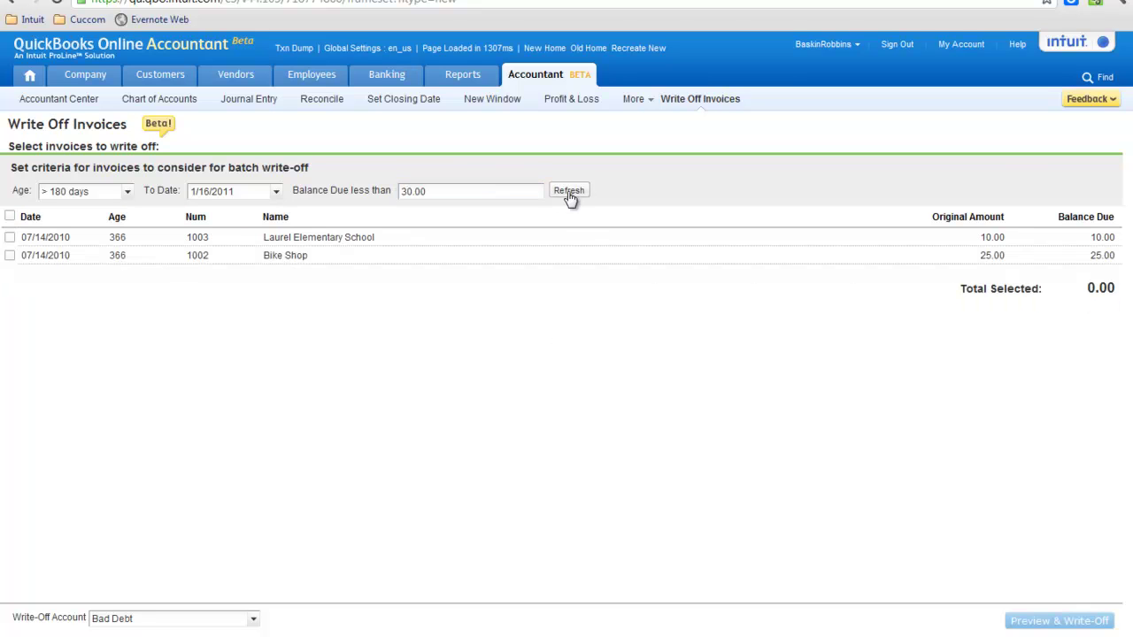
Select the Laurel Elementary School and Bike Shop invoices, keeping Bad Debt as write-off account.
{"action": "left_click", "coordinate": [10, 237]}
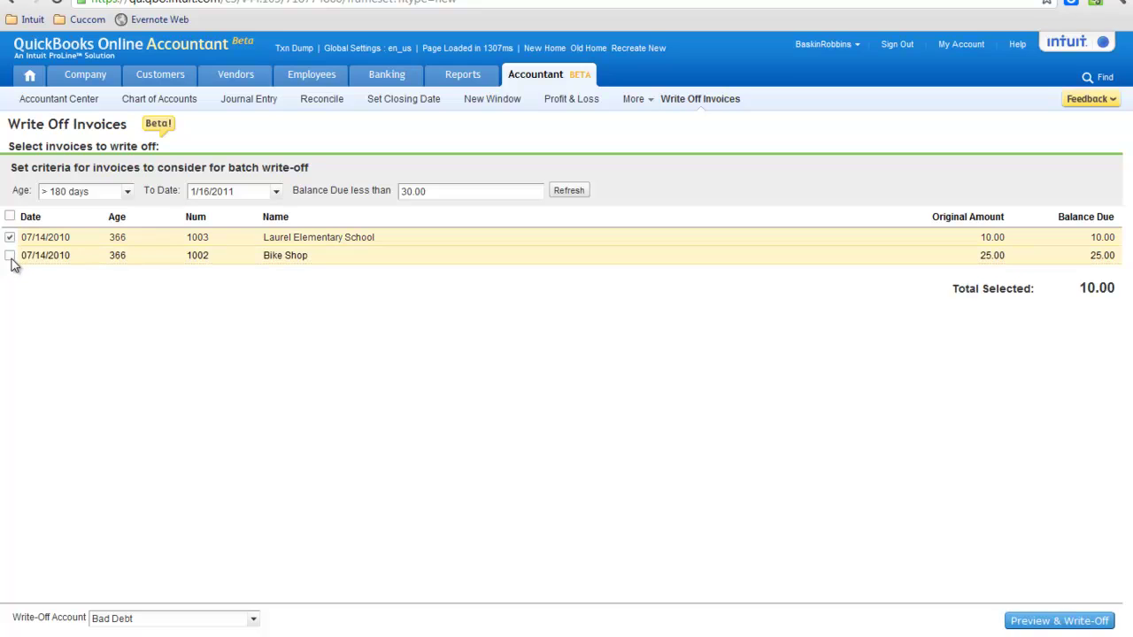
{"action": "left_click", "coordinate": [10, 256]}
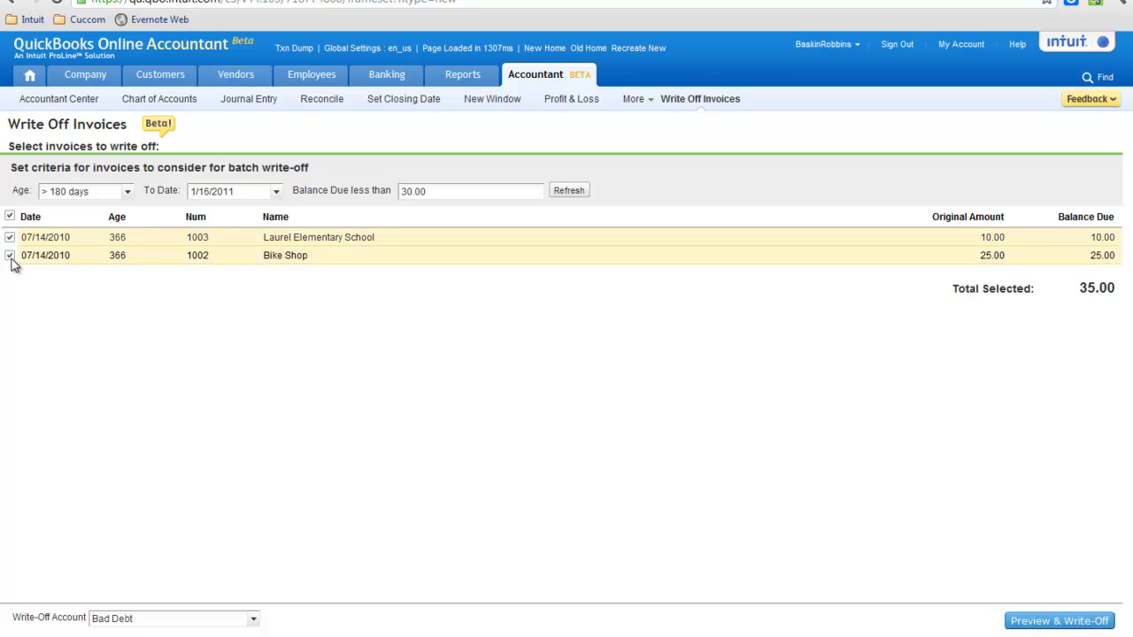
{"action": "left_click", "coordinate": [254, 622]}
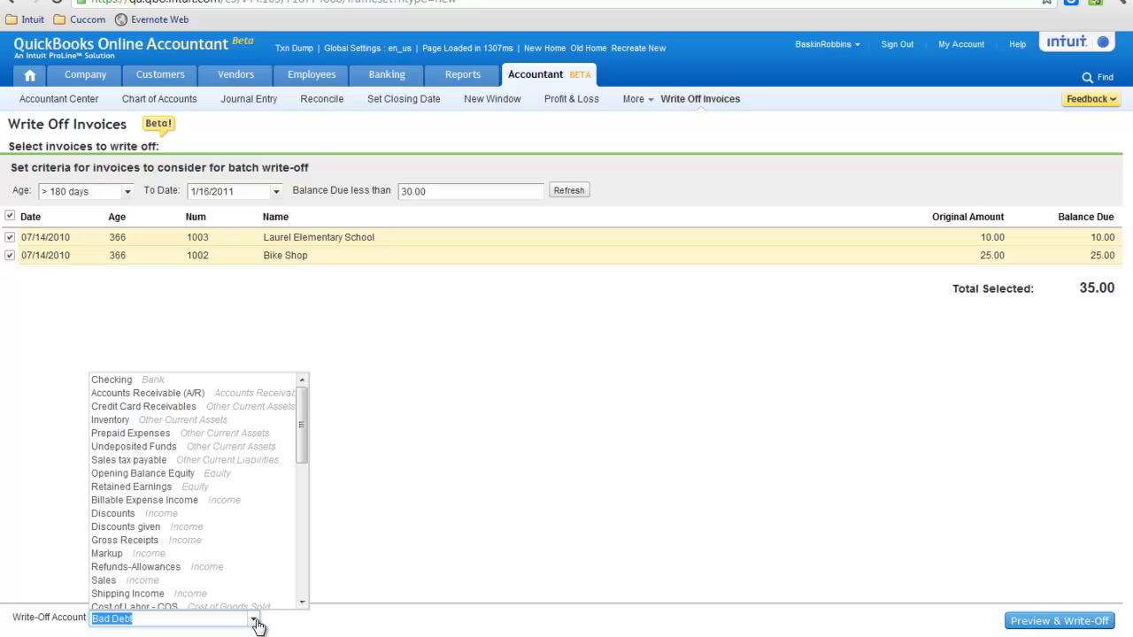
{"action": "left_click", "coordinate": [255, 622]}
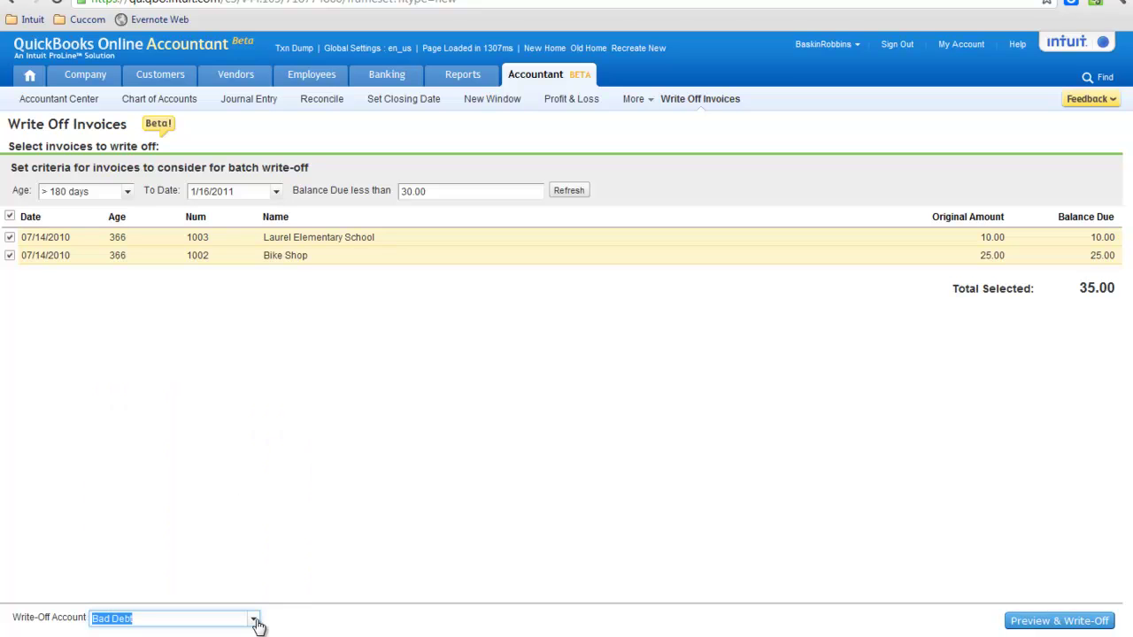
Preview and confirm the 35.00 write-off of both invoices, then return to Accountant Center.
{"action": "left_click", "coordinate": [1059, 622]}
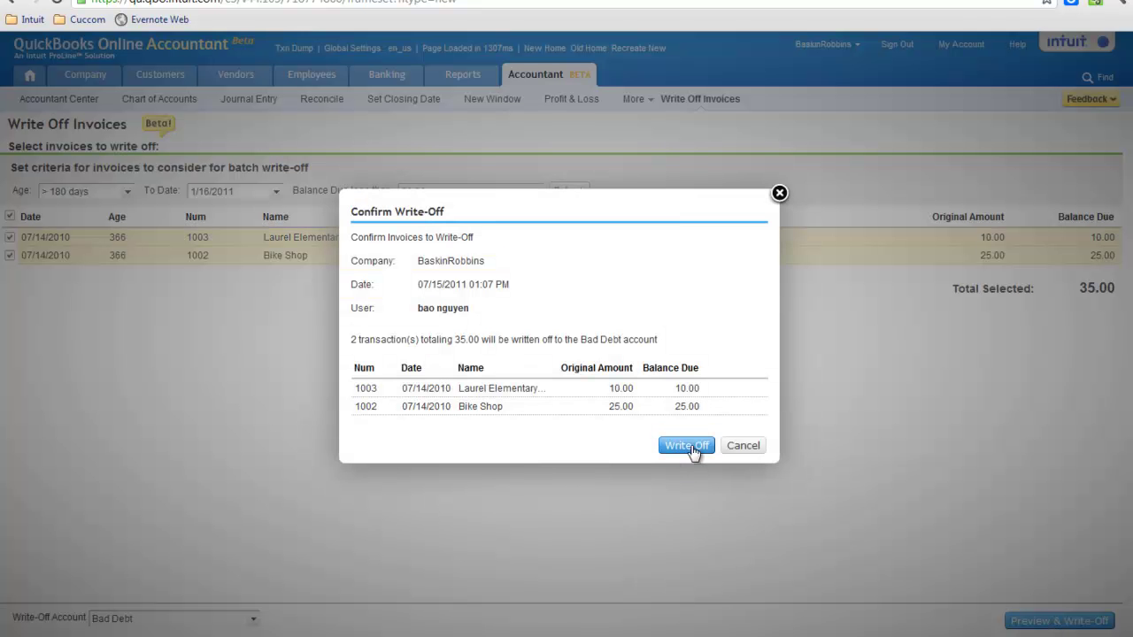
{"action": "left_click", "coordinate": [687, 446]}
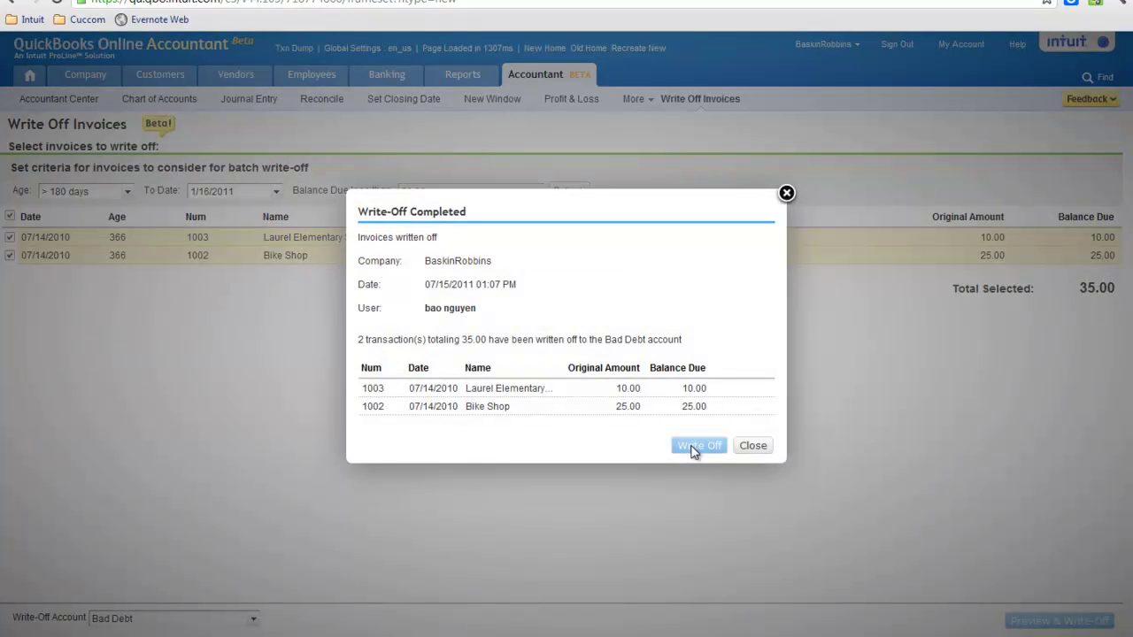
{"action": "left_click", "coordinate": [752, 446]}
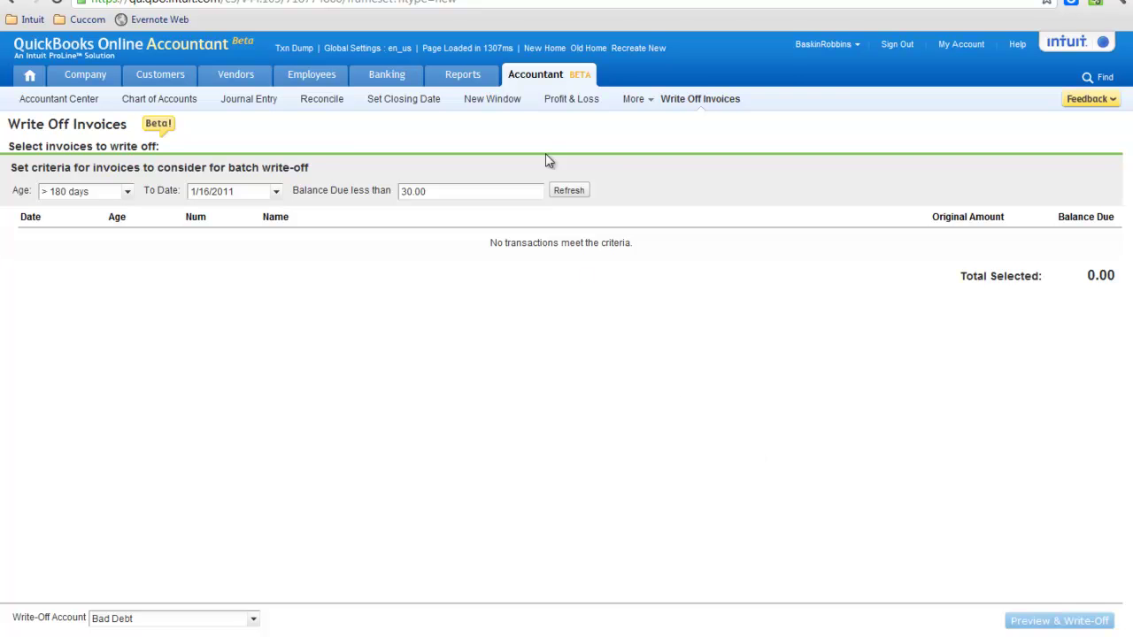
{"action": "left_click", "coordinate": [532, 79]}
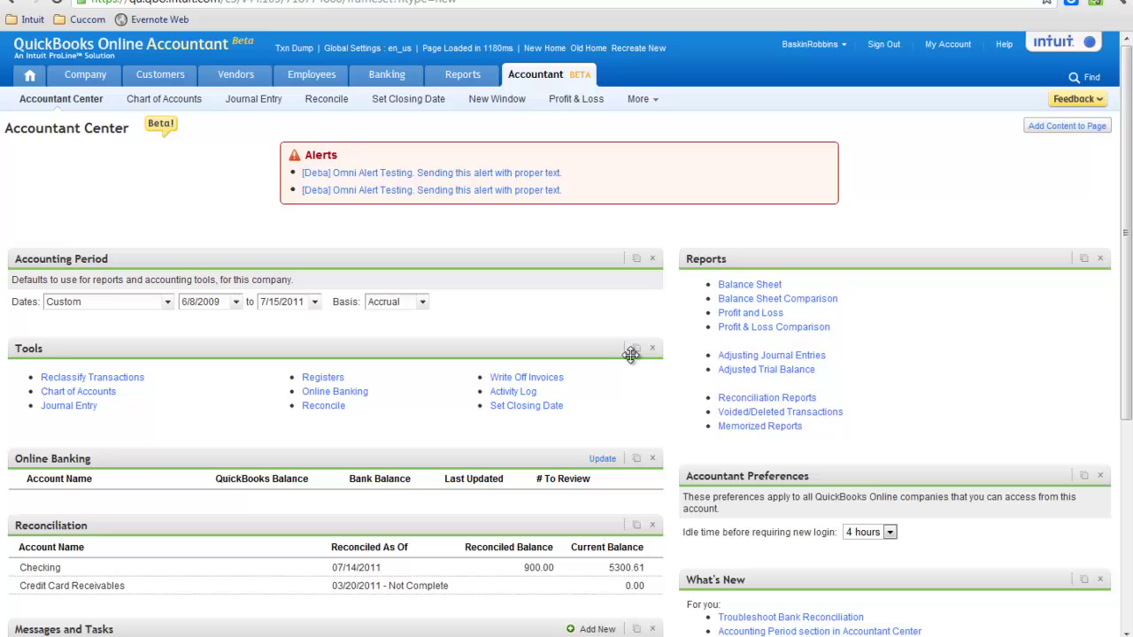
Open the Voided/Deleted Transactions report and view voided check #4 to Jen's Sandwiches.
{"action": "left_click", "coordinate": [767, 412]}
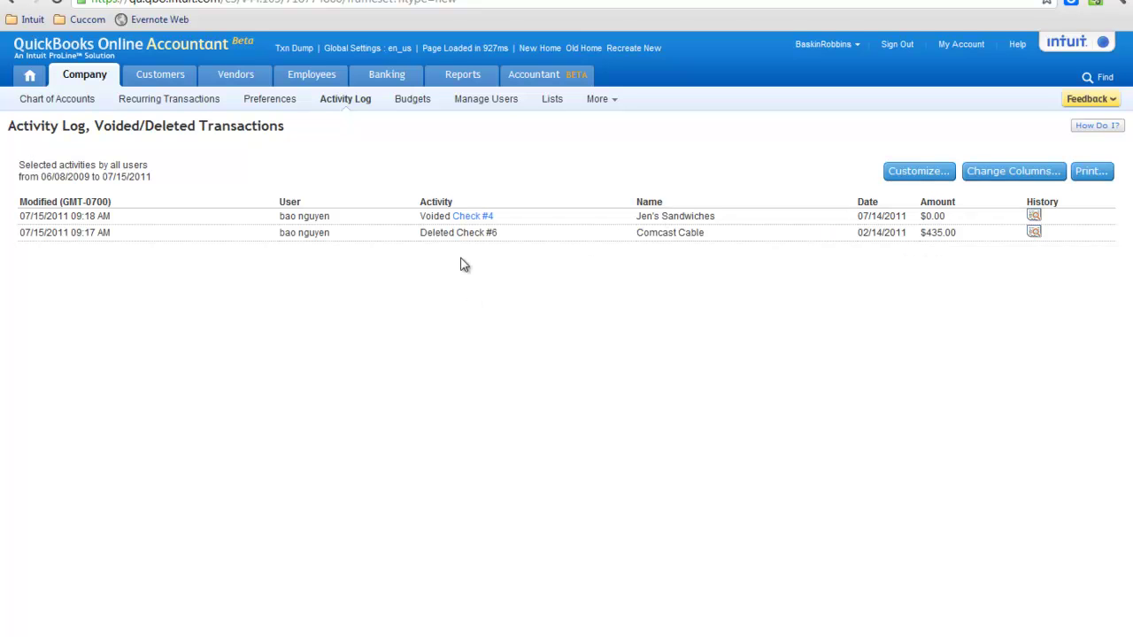
{"action": "left_click", "coordinate": [479, 221]}
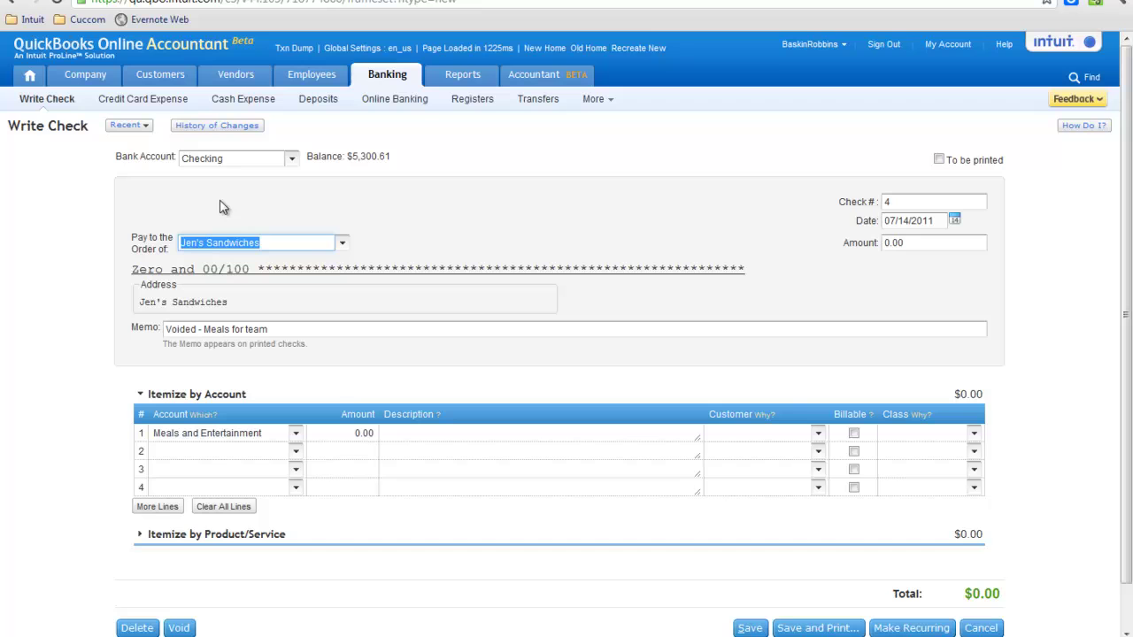
Leave the voided check and return to the Accountant Center dashboard via the Accountant tab.
{"action": "left_click", "coordinate": [13, 4]}
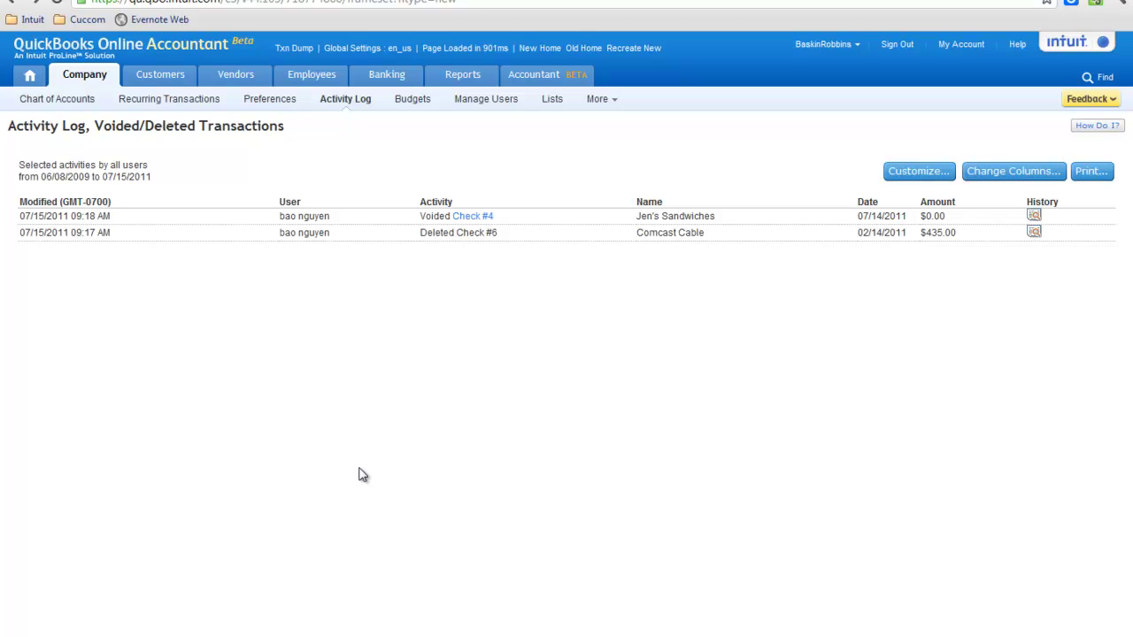
{"action": "left_click", "coordinate": [537, 75]}
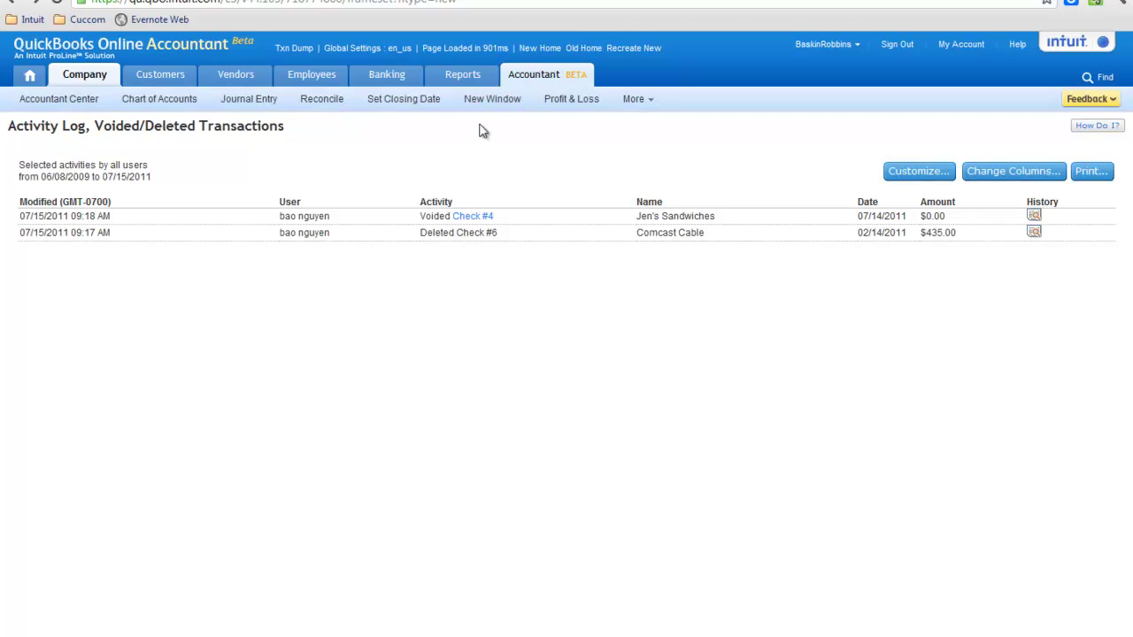
{"action": "left_click", "coordinate": [541, 75]}
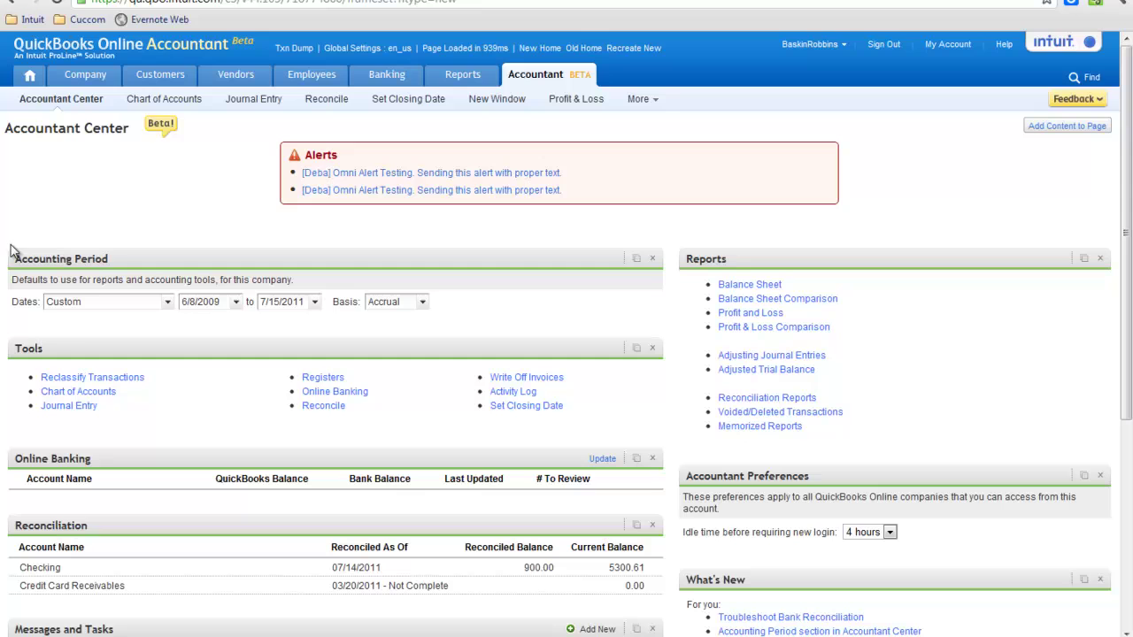
Create journal entry #1 dated 07/15/2011 marked as adjusting, then navigate away to the Accountant tab.
{"action": "left_click", "coordinate": [58, 416]}
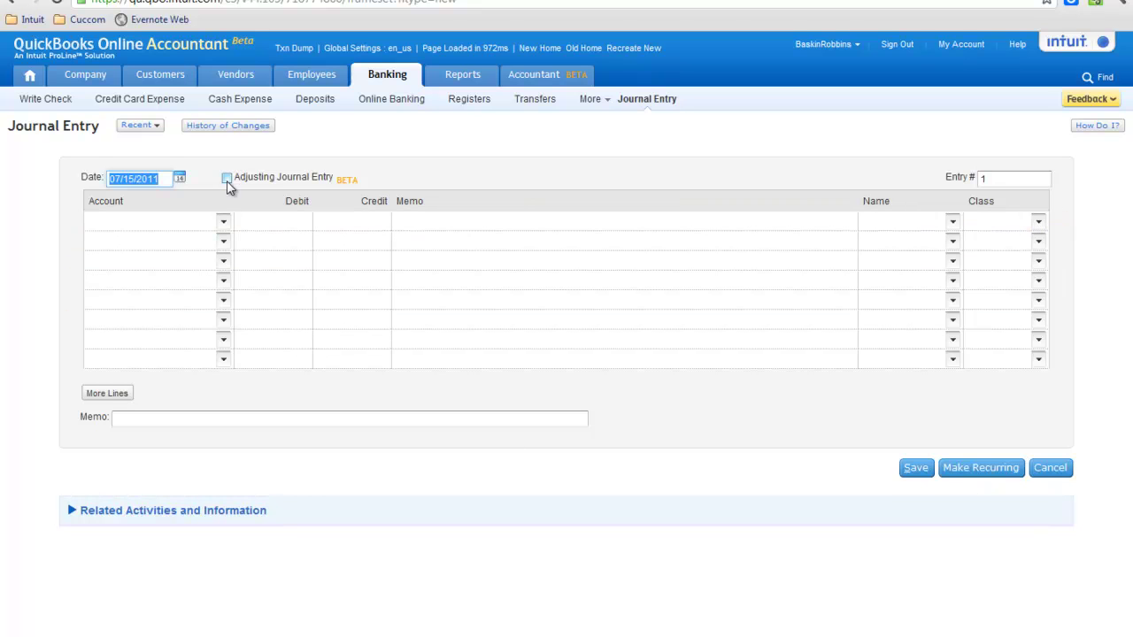
{"action": "left_click", "coordinate": [227, 178]}
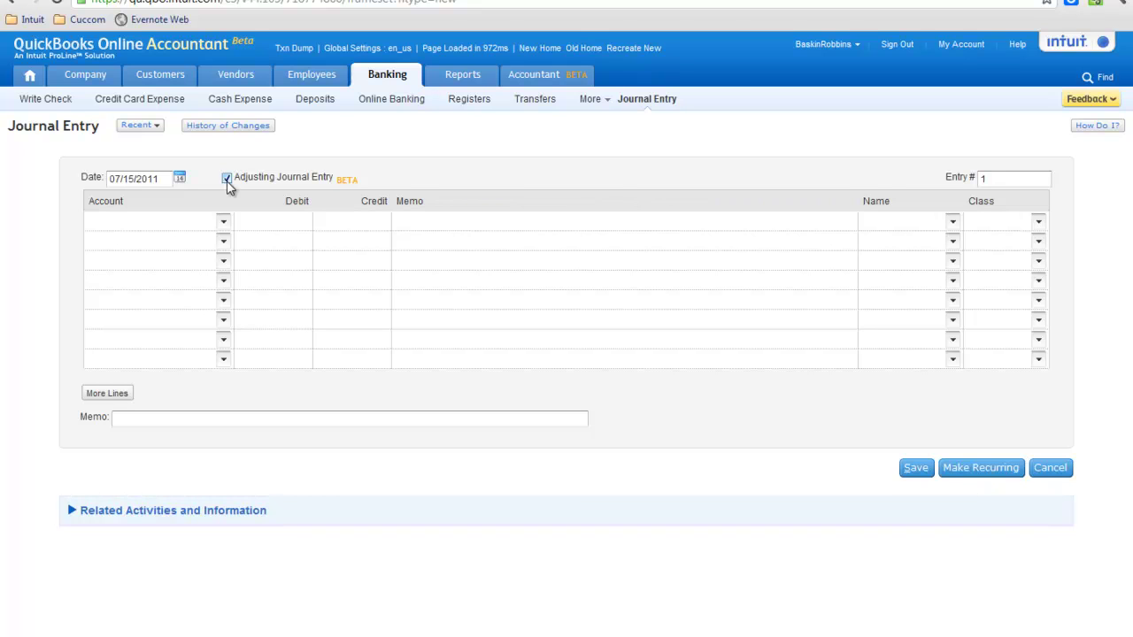
{"action": "left_click", "coordinate": [520, 78]}
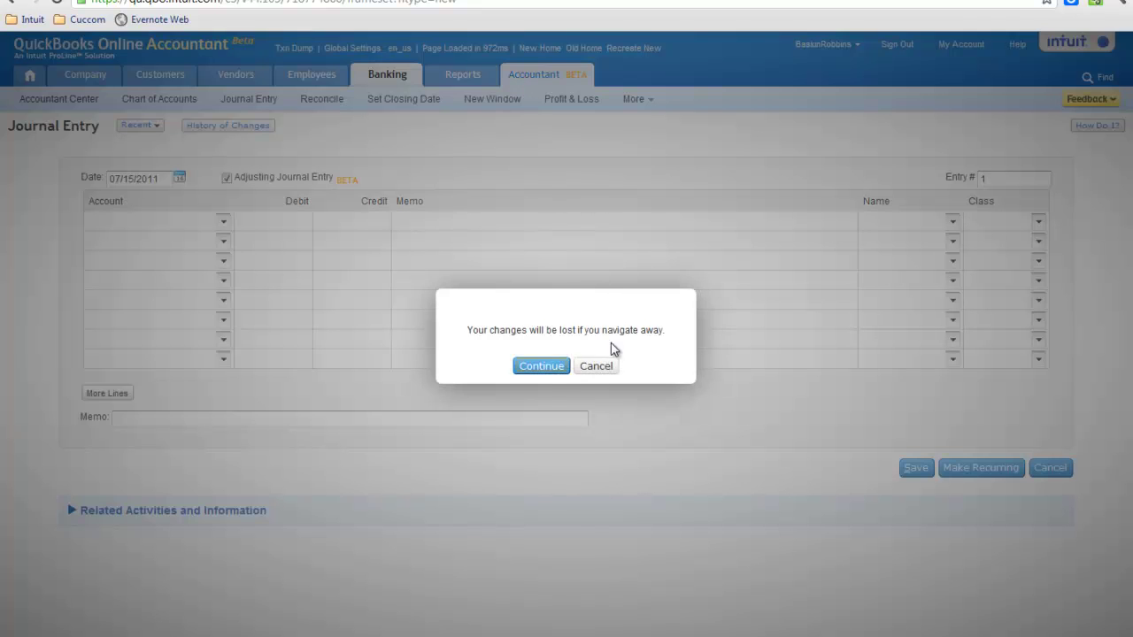
Confirm the lost-changes warning to abandon the adjusting journal entry and load Accountant Center.
{"action": "left_click", "coordinate": [544, 368]}
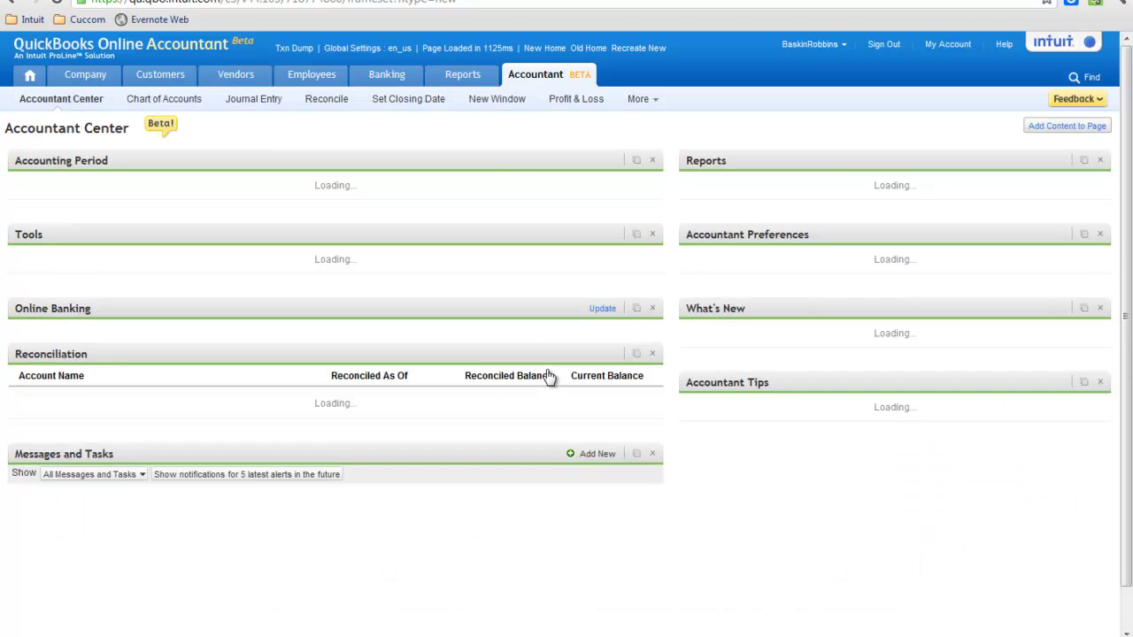